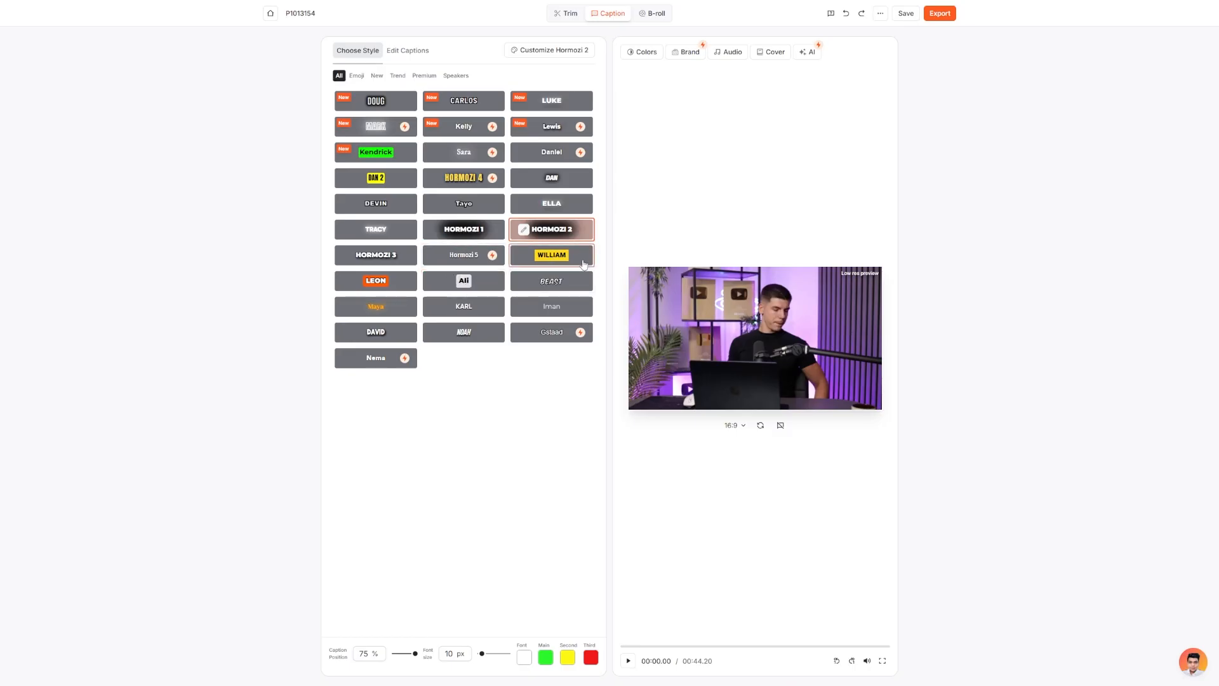
Play the opening of the video preview to check how the Hormozi 2 captions look.
left_click(783, 362)
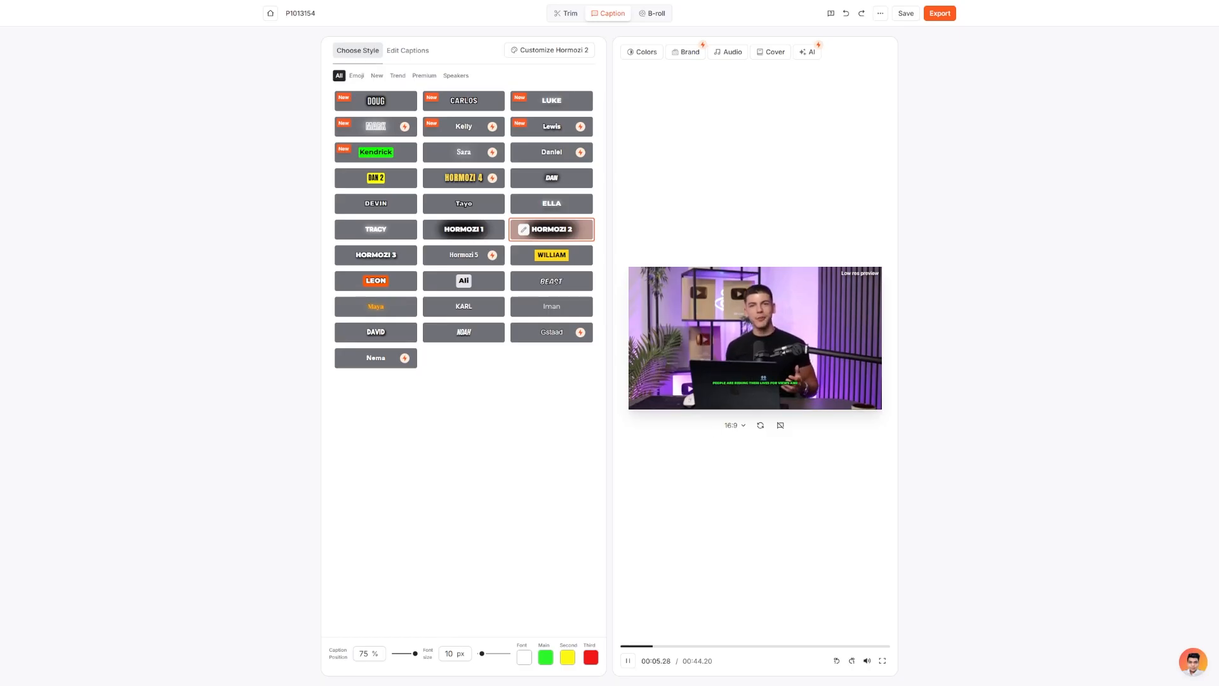
key("space")
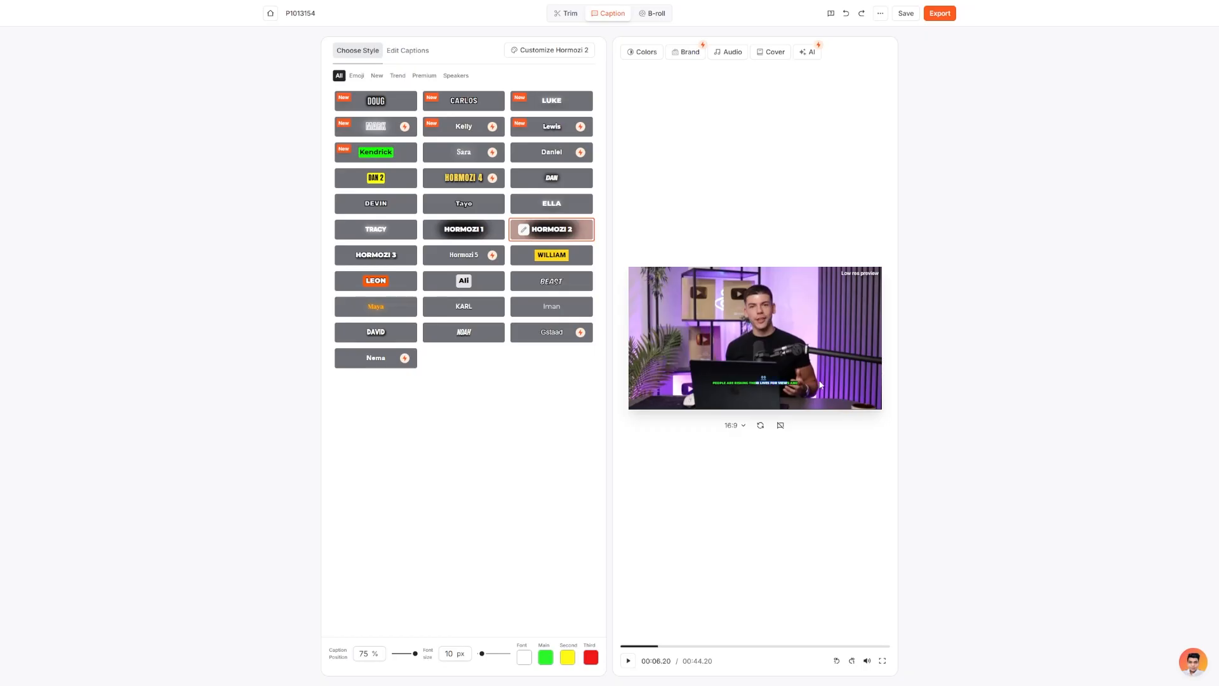
key("space")
key("space")
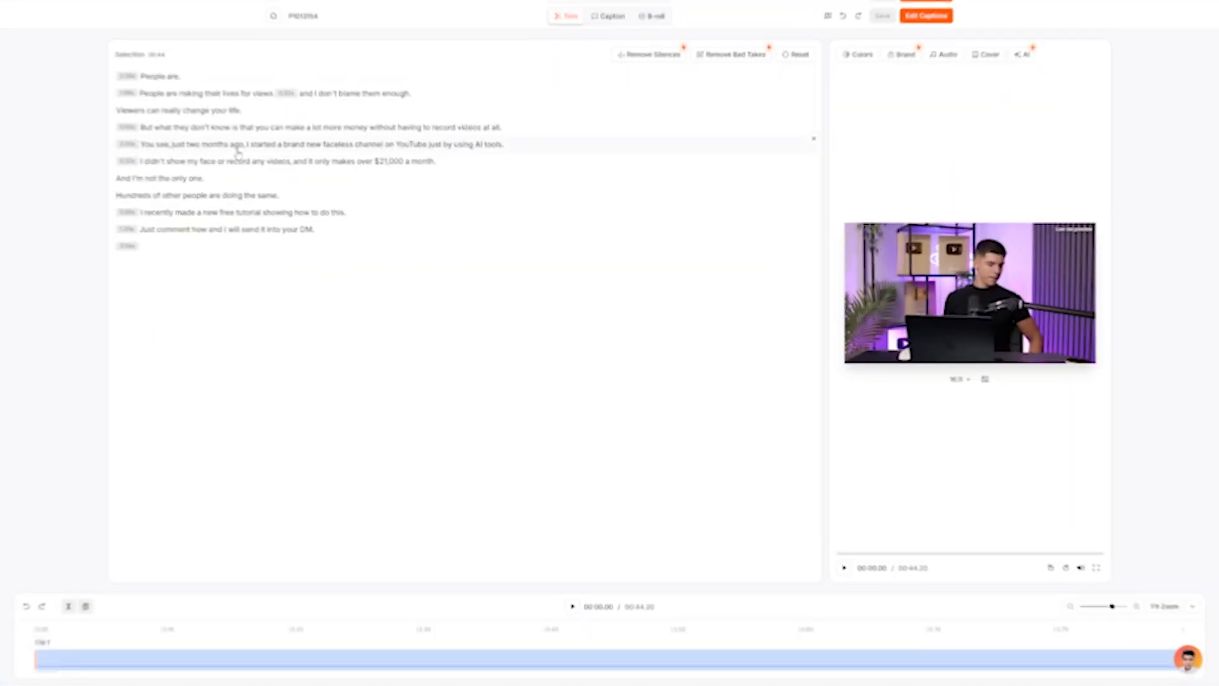
Jump the preview to the words "risking" and "views" in the trimming transcript.
left_click(185, 92)
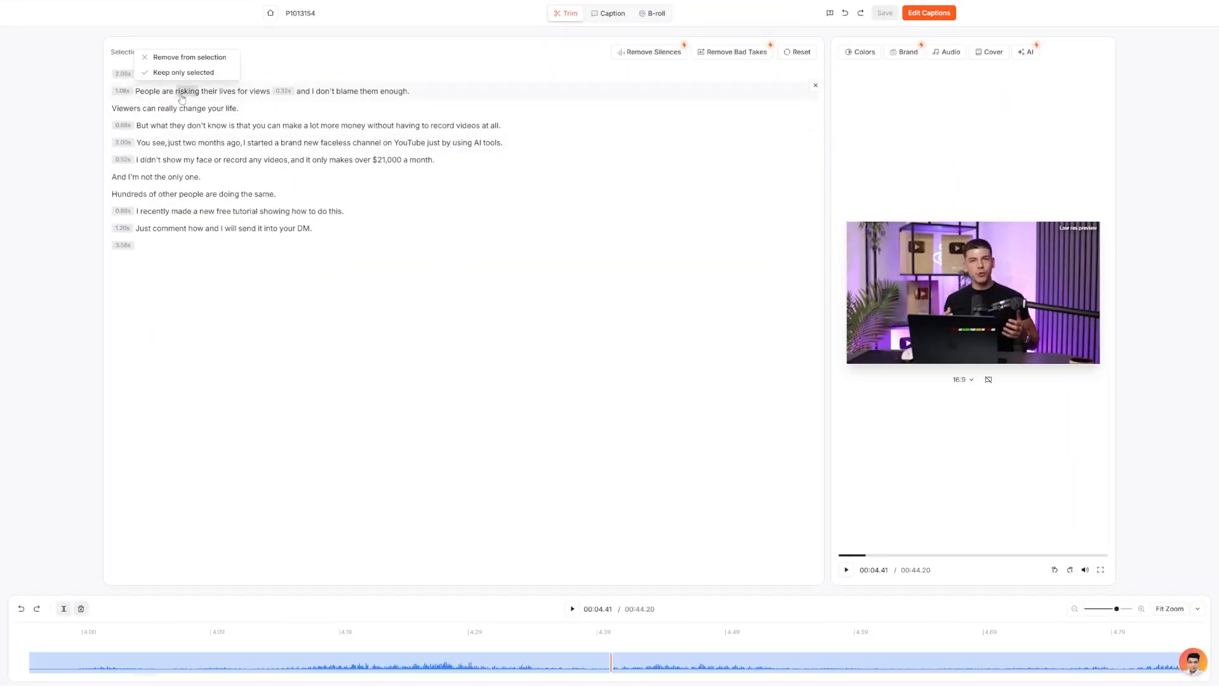
left_click(255, 92)
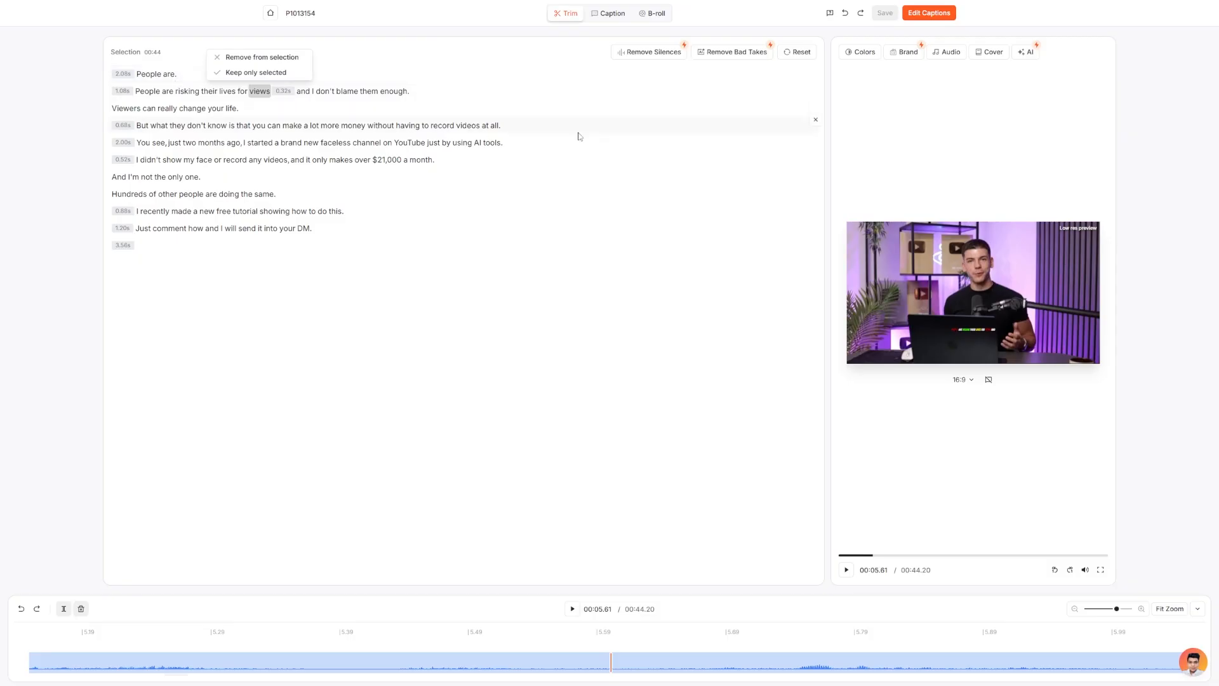
Remove the detected silences from the recording with the Natural pace setting.
left_click(644, 57)
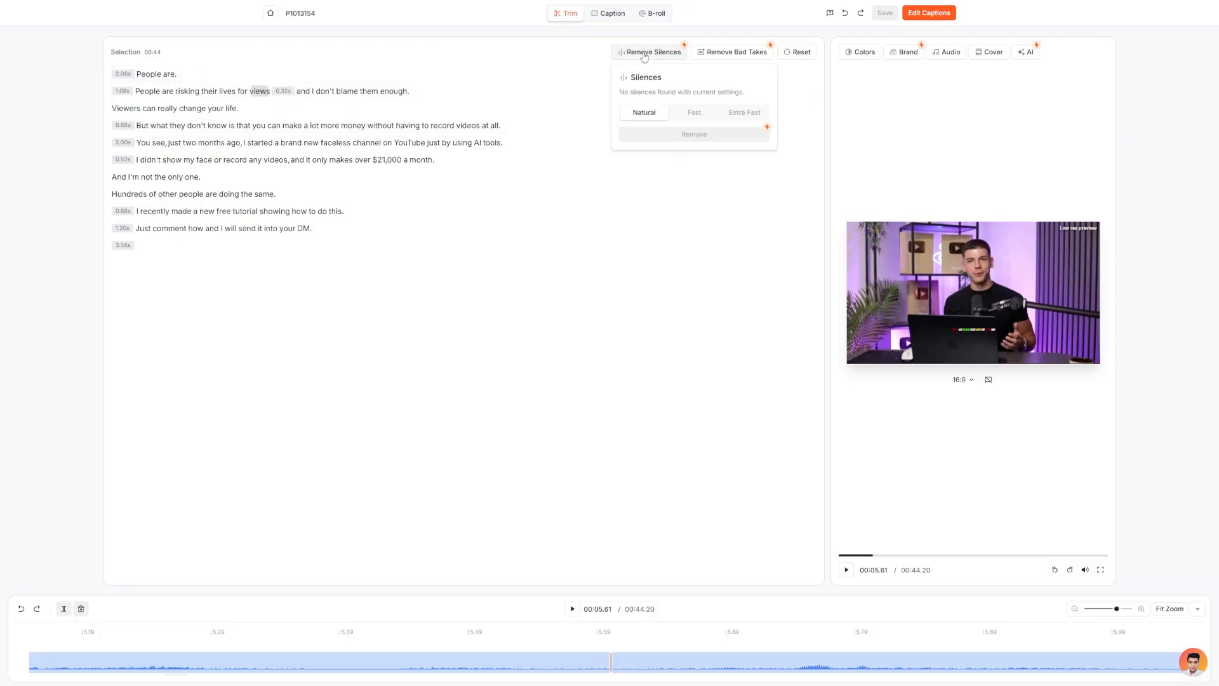
left_click(700, 114)
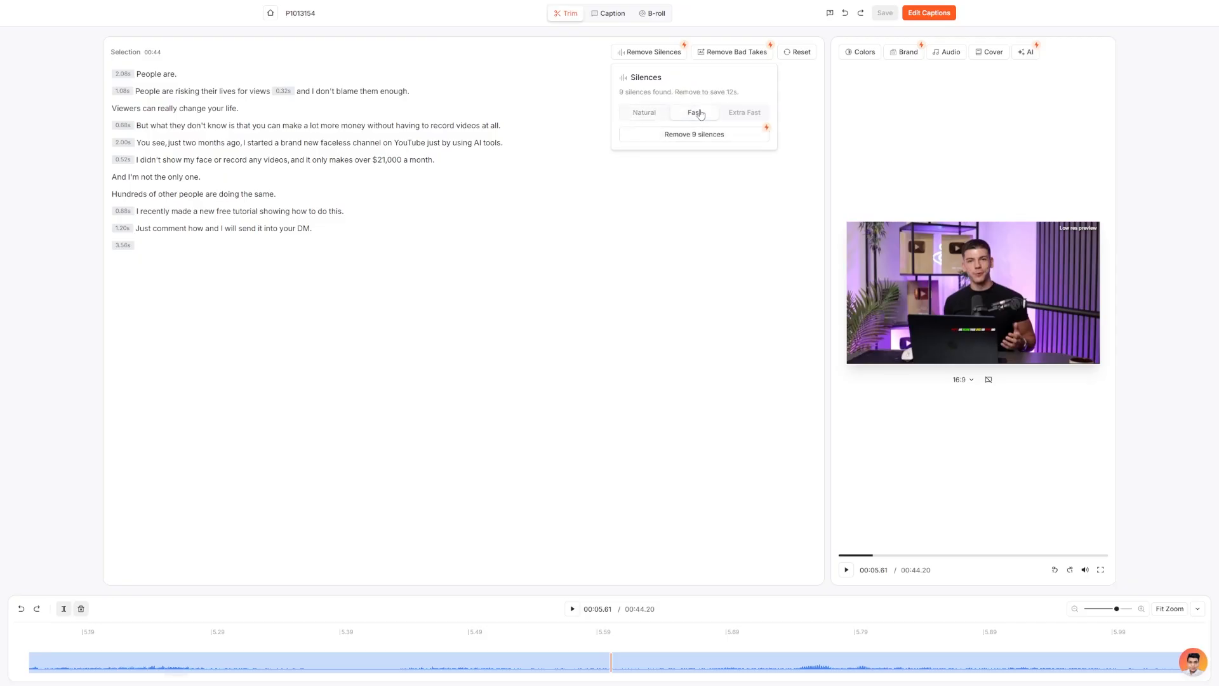
left_click(645, 112)
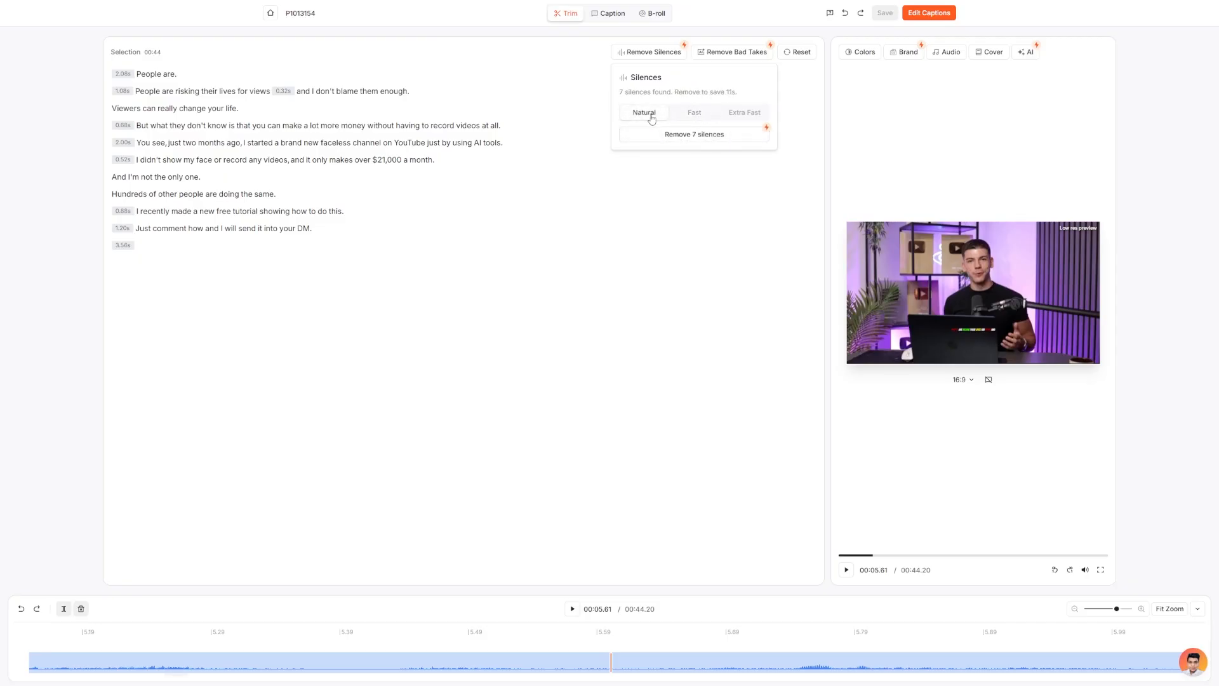
left_click(691, 136)
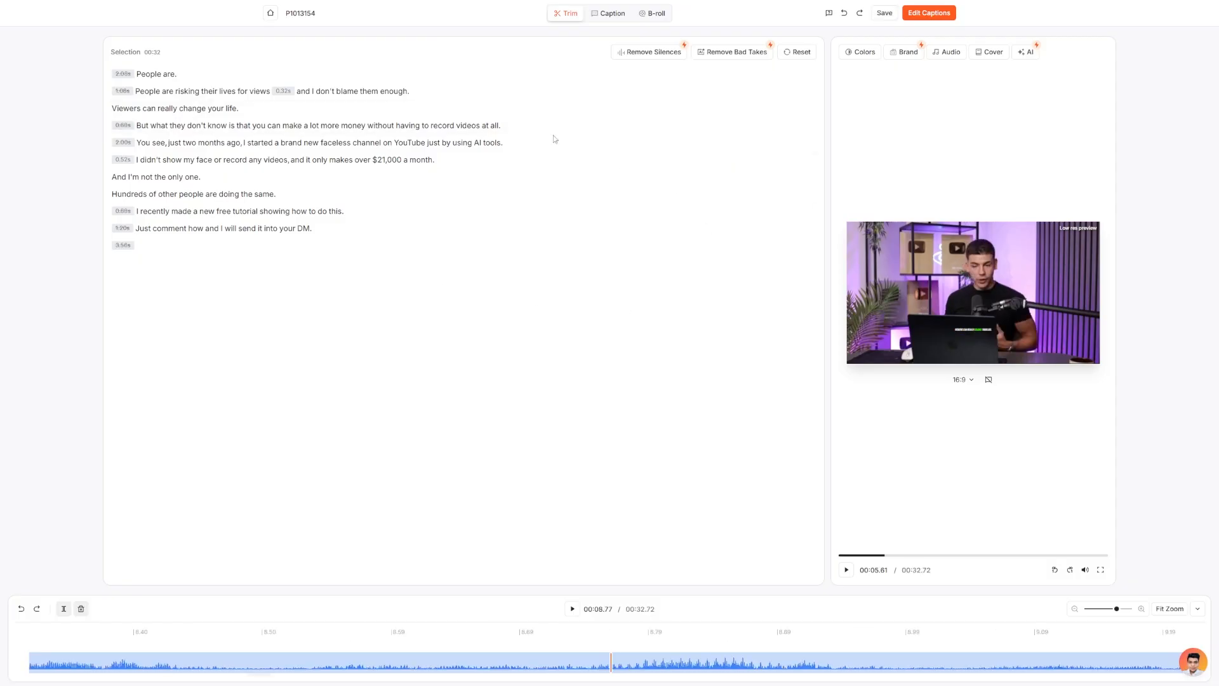
Remove the bad take "People are." from the beginning of the recording.
left_click(665, 55)
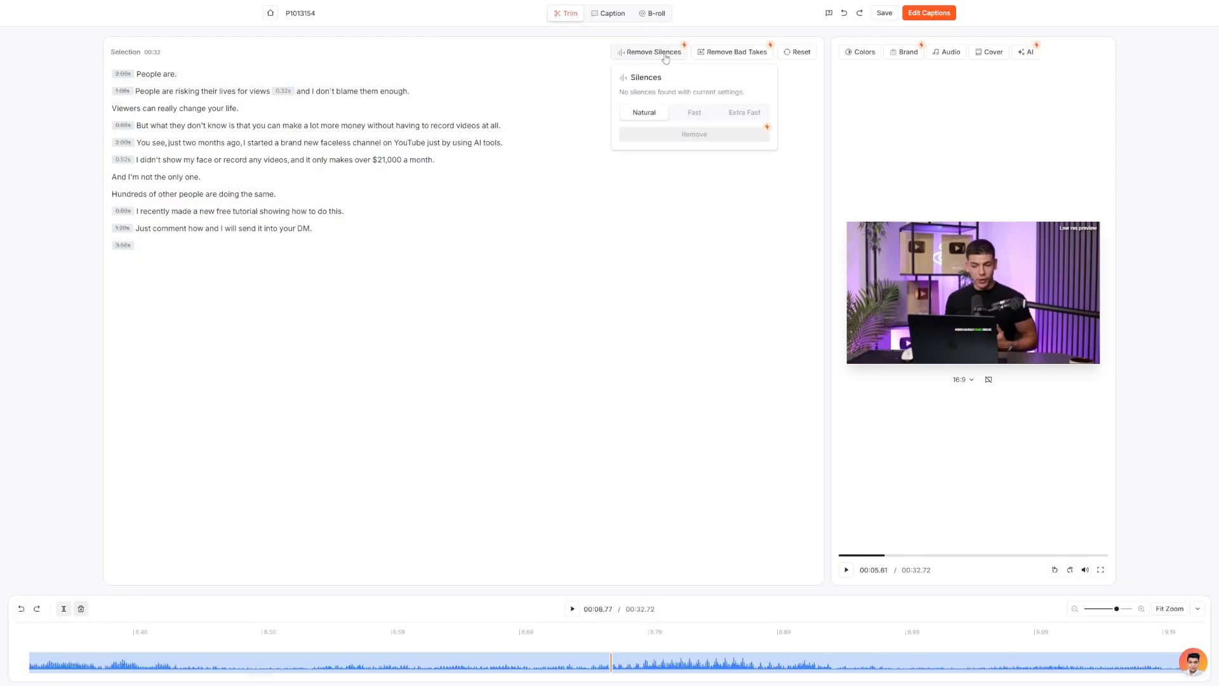
left_click(743, 58)
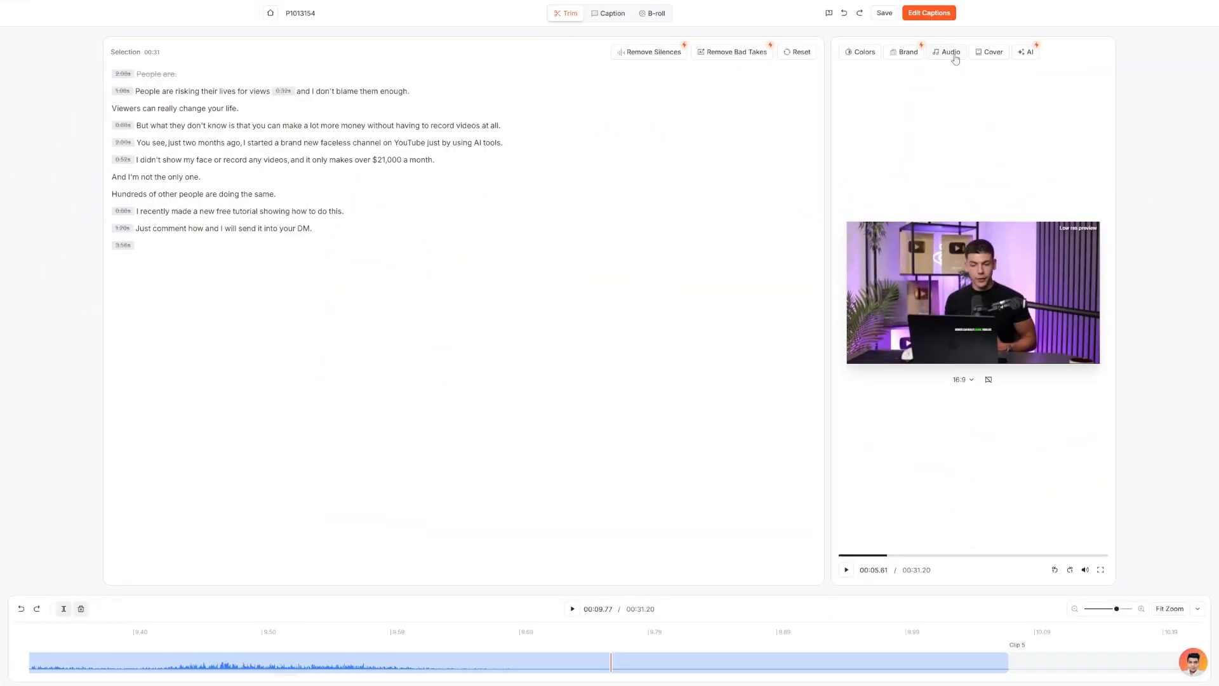
Turn on Clean Audio for the video and browse the Trendy Music tracks.
left_click(950, 53)
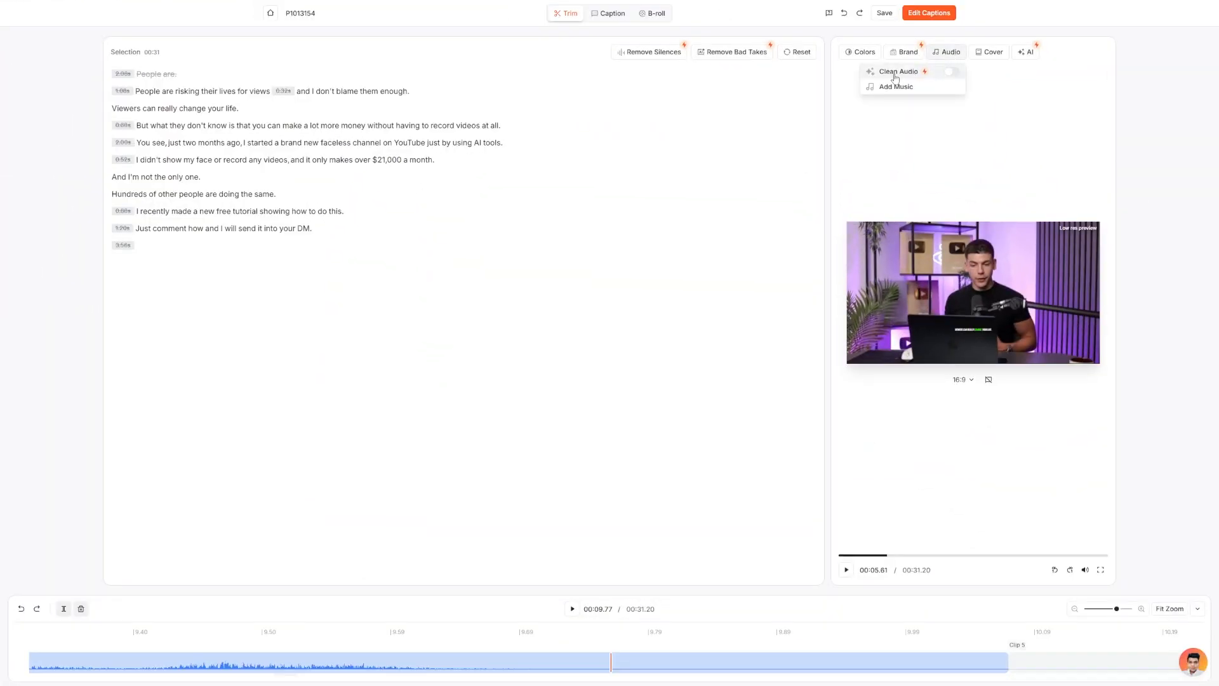
left_click(948, 74)
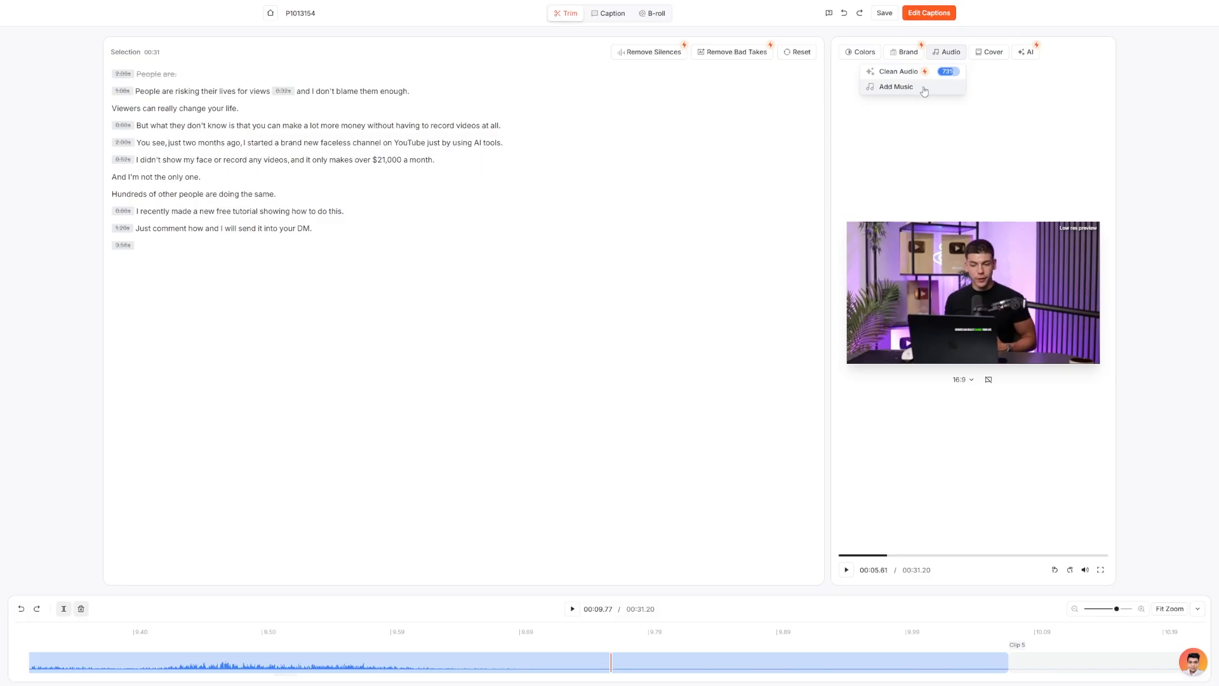
left_click(890, 87)
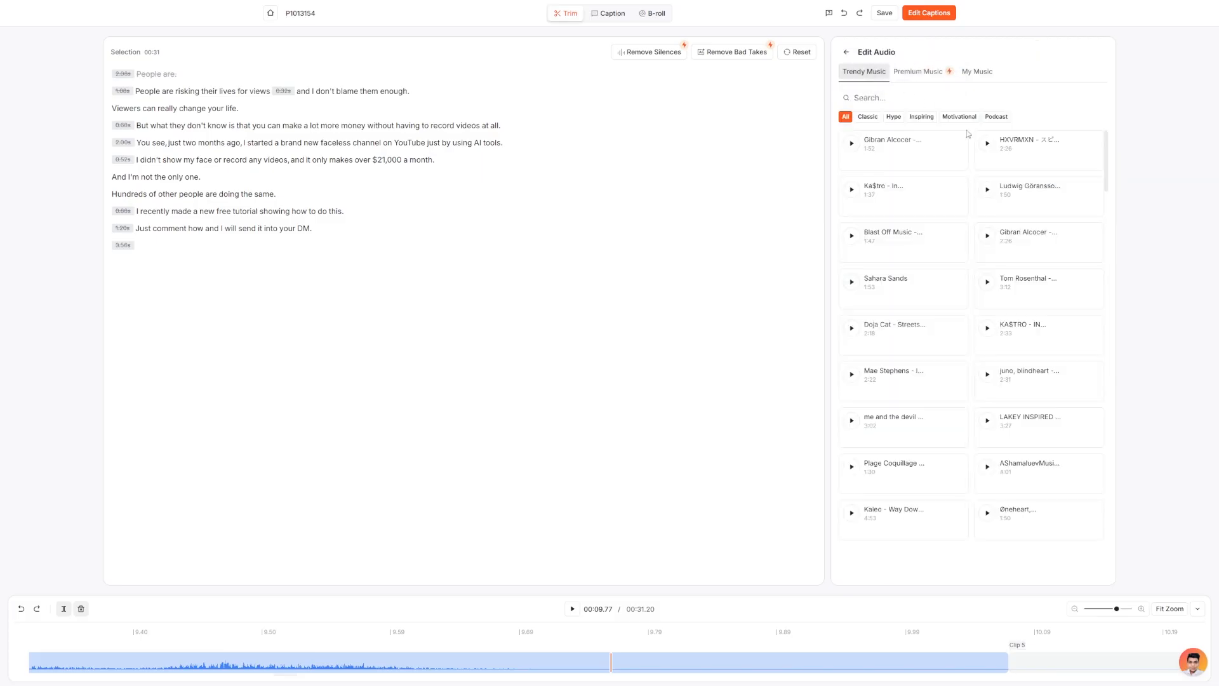
scroll(1053, 198, "down", 2)
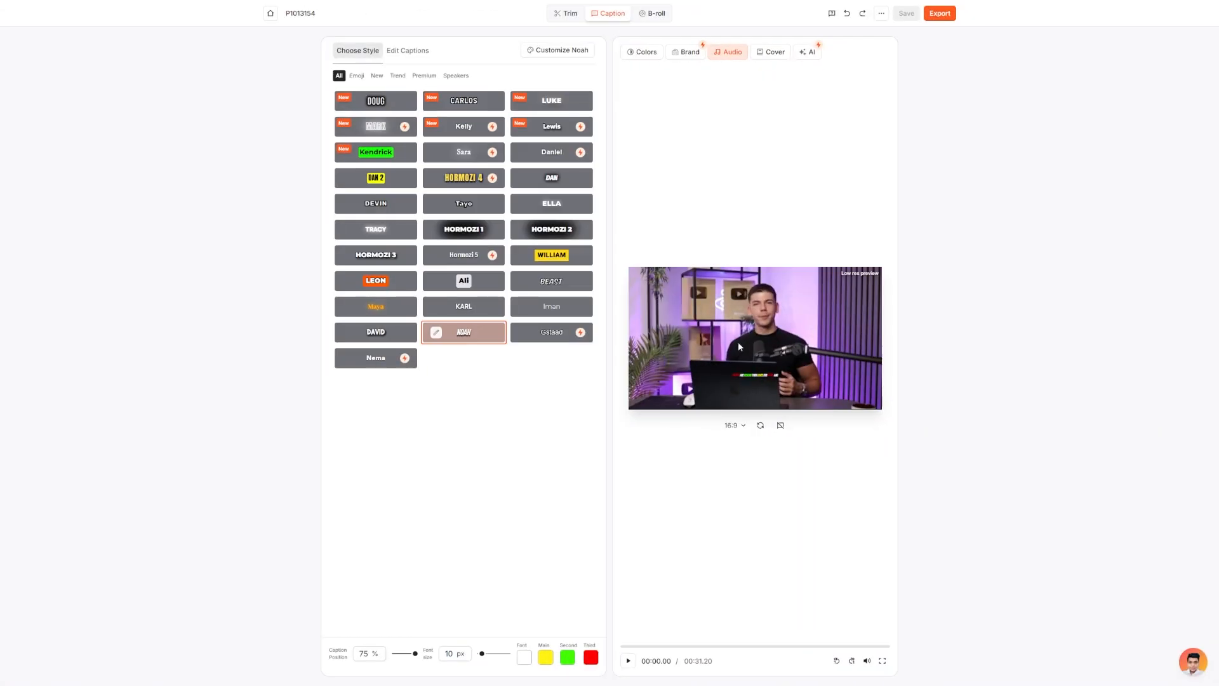
Change the video ratio to 9:16 and play the beginning of the vertical preview.
left_click(741, 430)
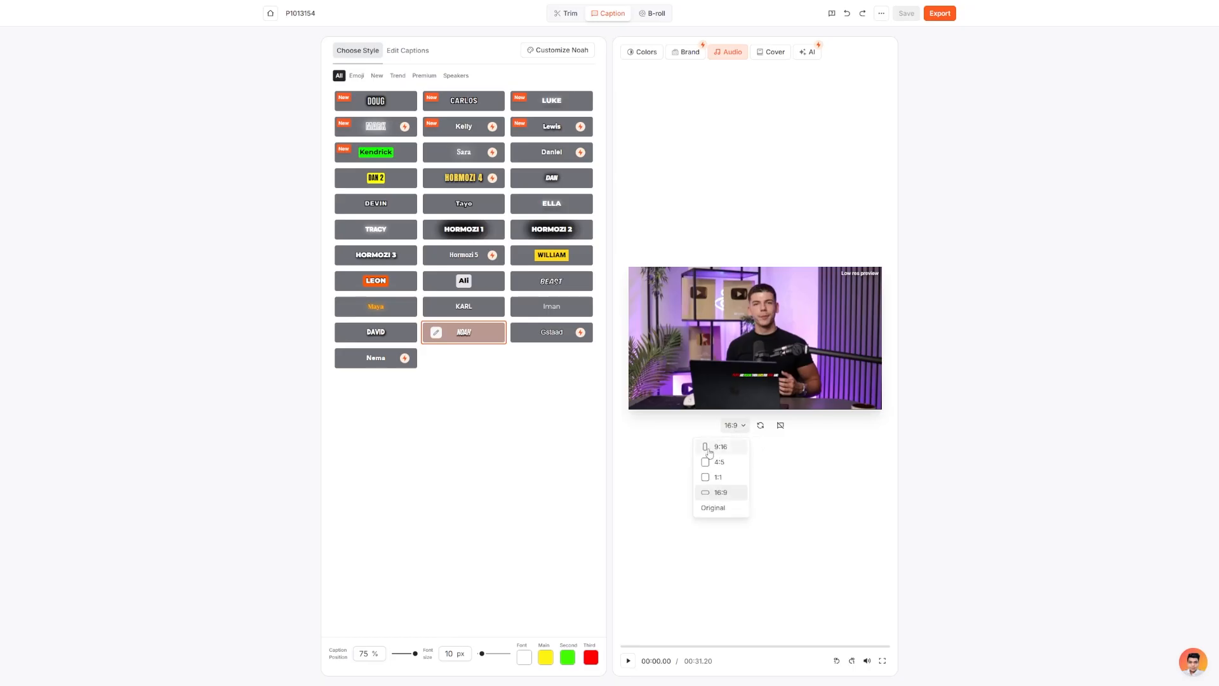
left_click(721, 447)
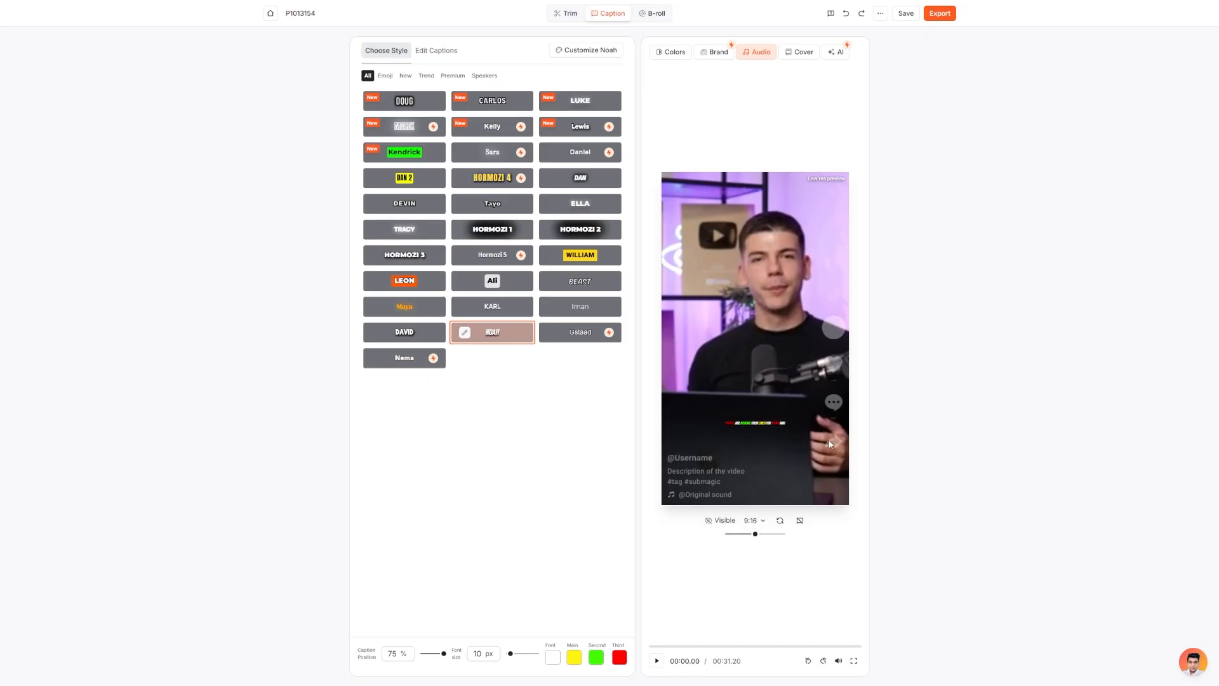
left_click(759, 374)
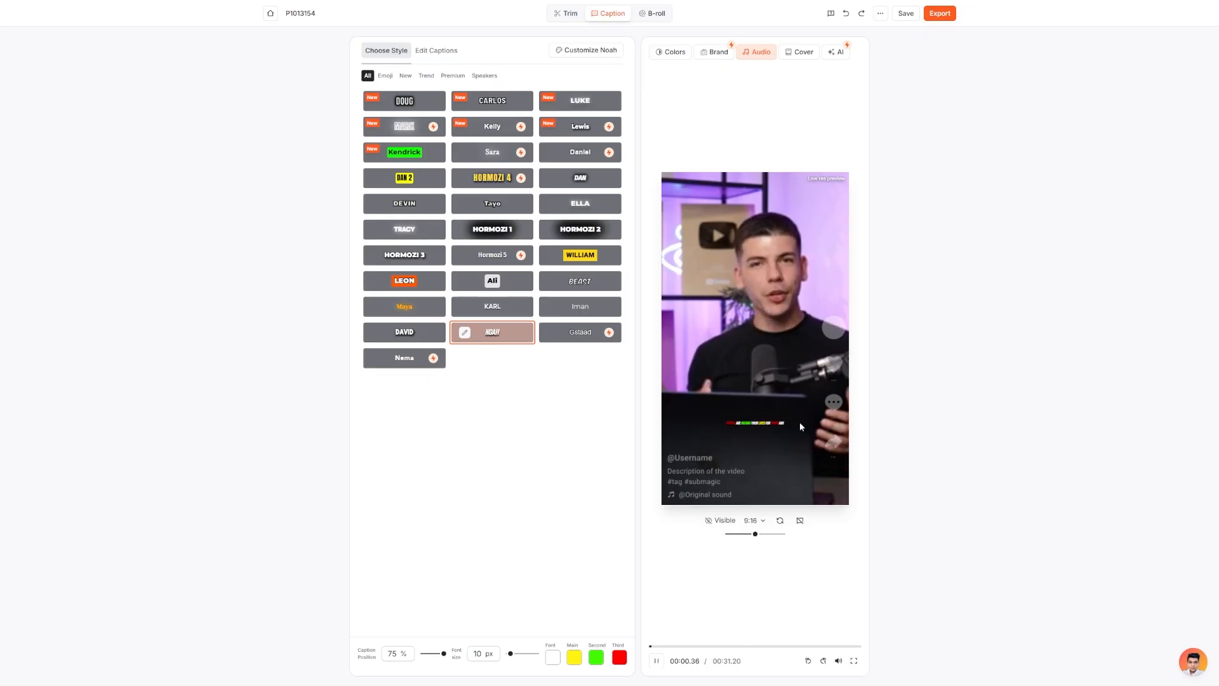
left_click(754, 349)
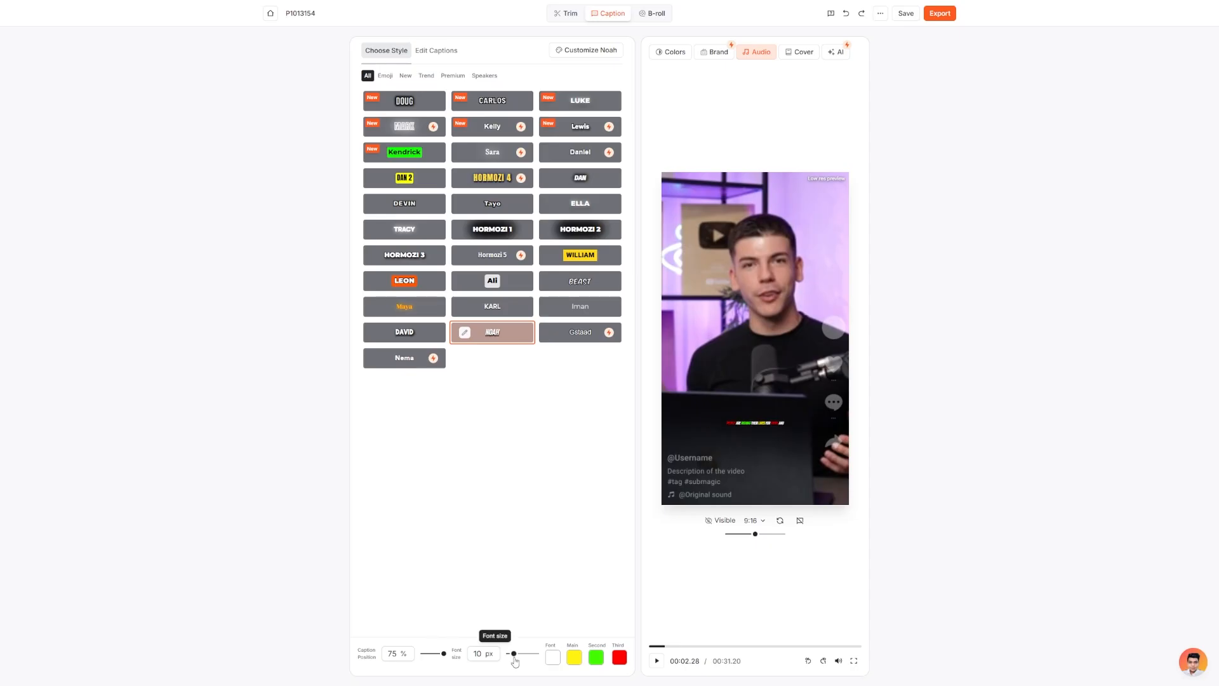
Set the caption font size to 30 px and play the preview to check the captions.
left_click_drag(510, 653, 520, 657)
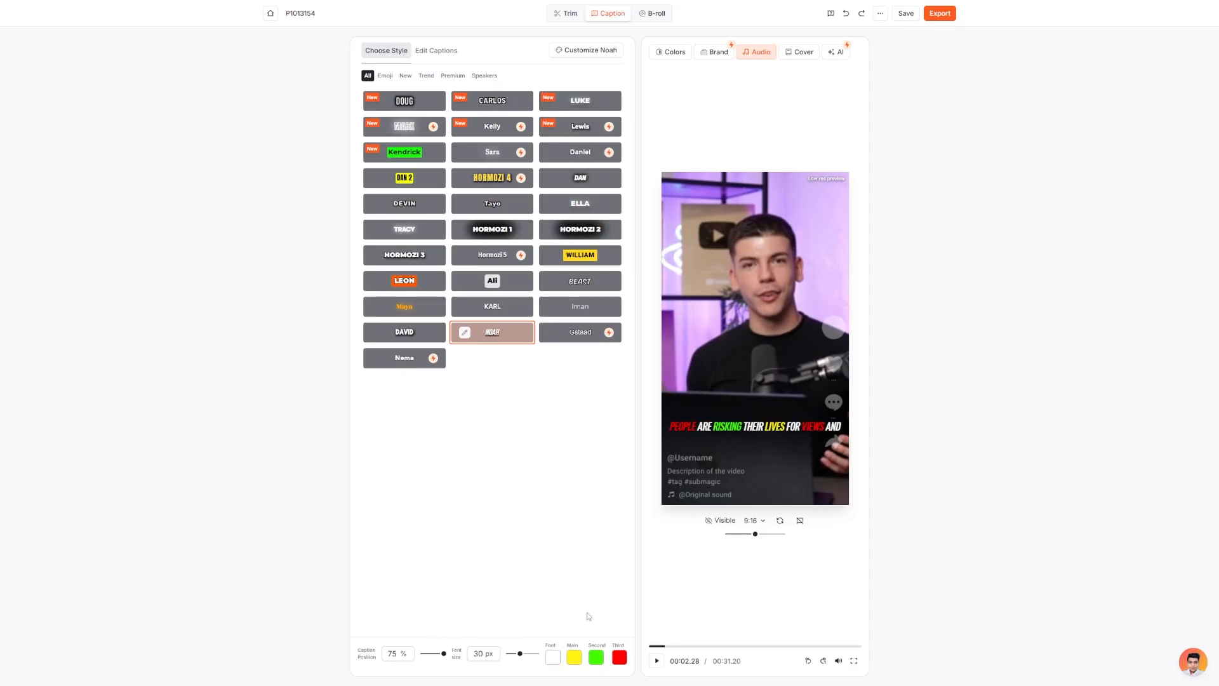
left_click(782, 311)
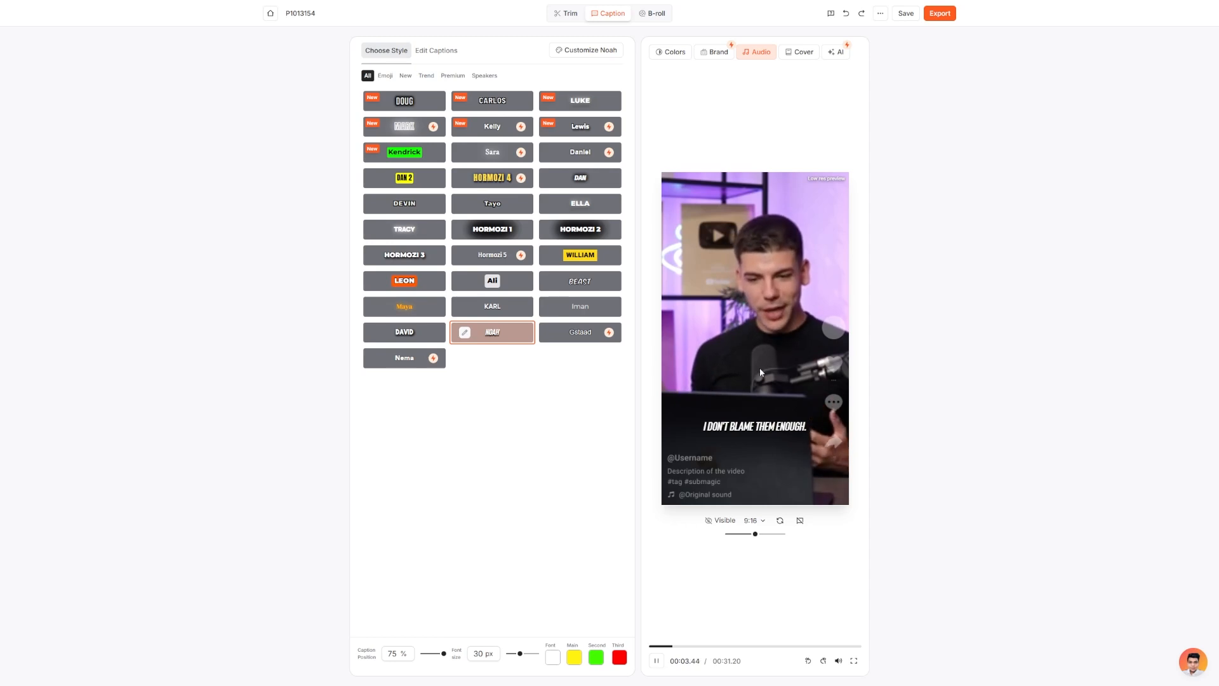
left_click(740, 327)
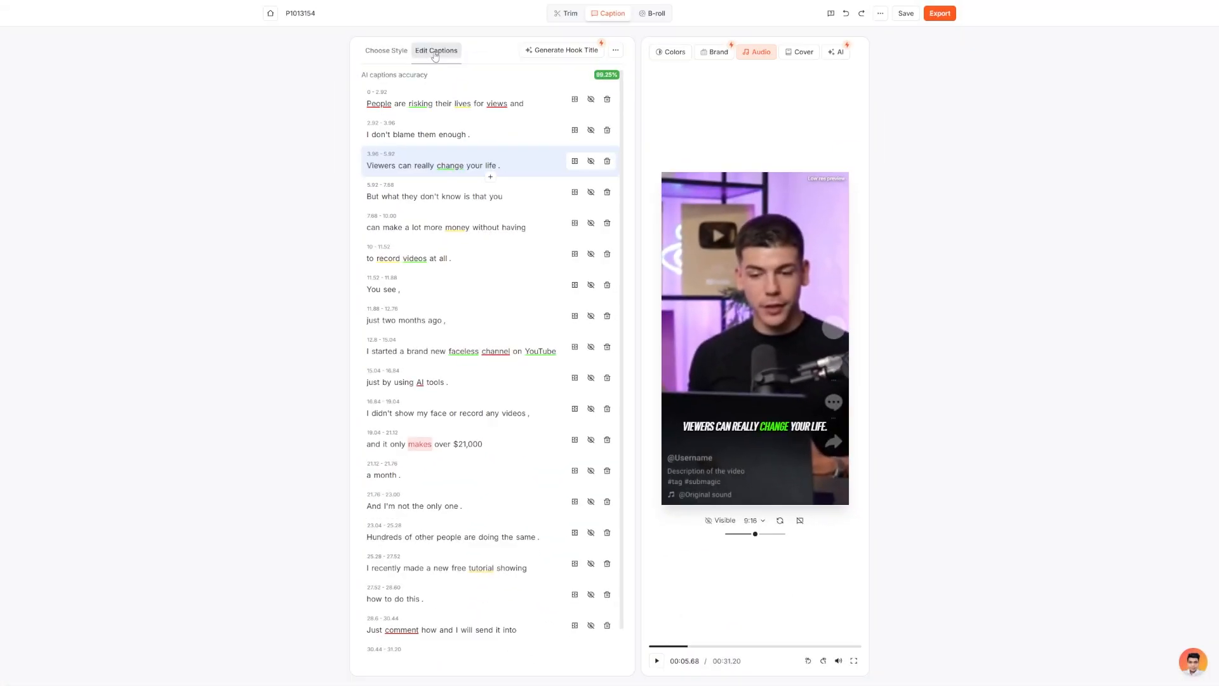
Review the generated caption lines and select the line "and it only makes over $21,000" to see it in the preview.
scroll(447, 251, "down", 1)
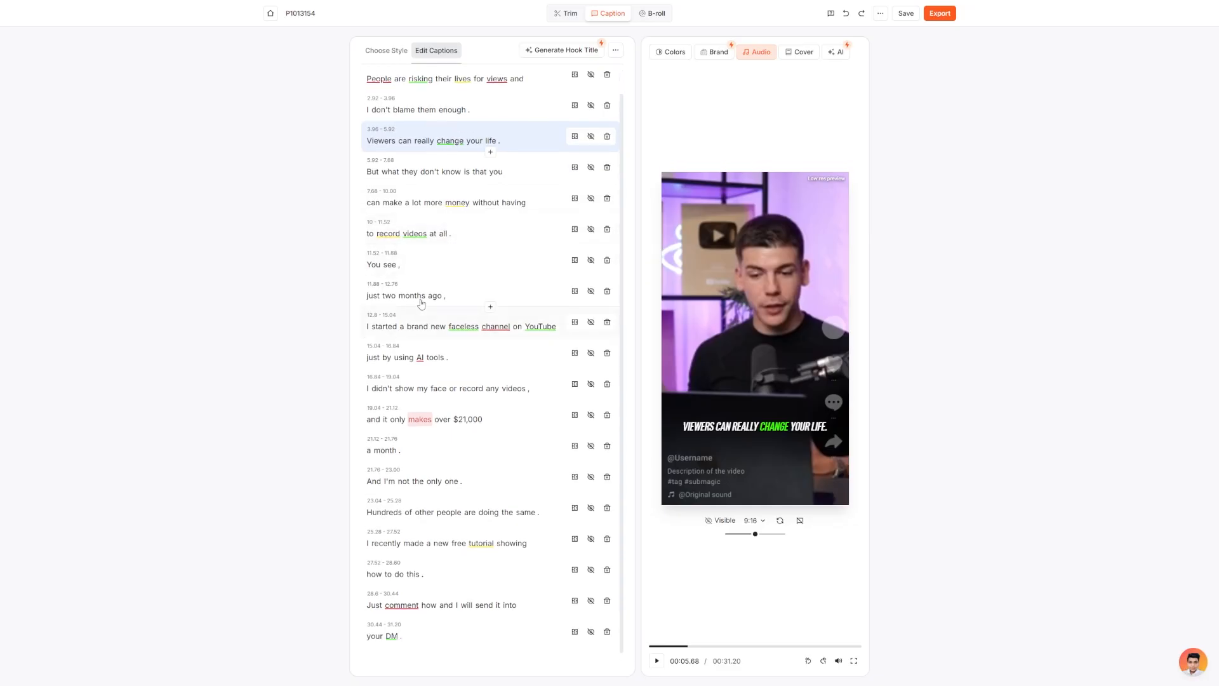
scroll(421, 303, "up", 1)
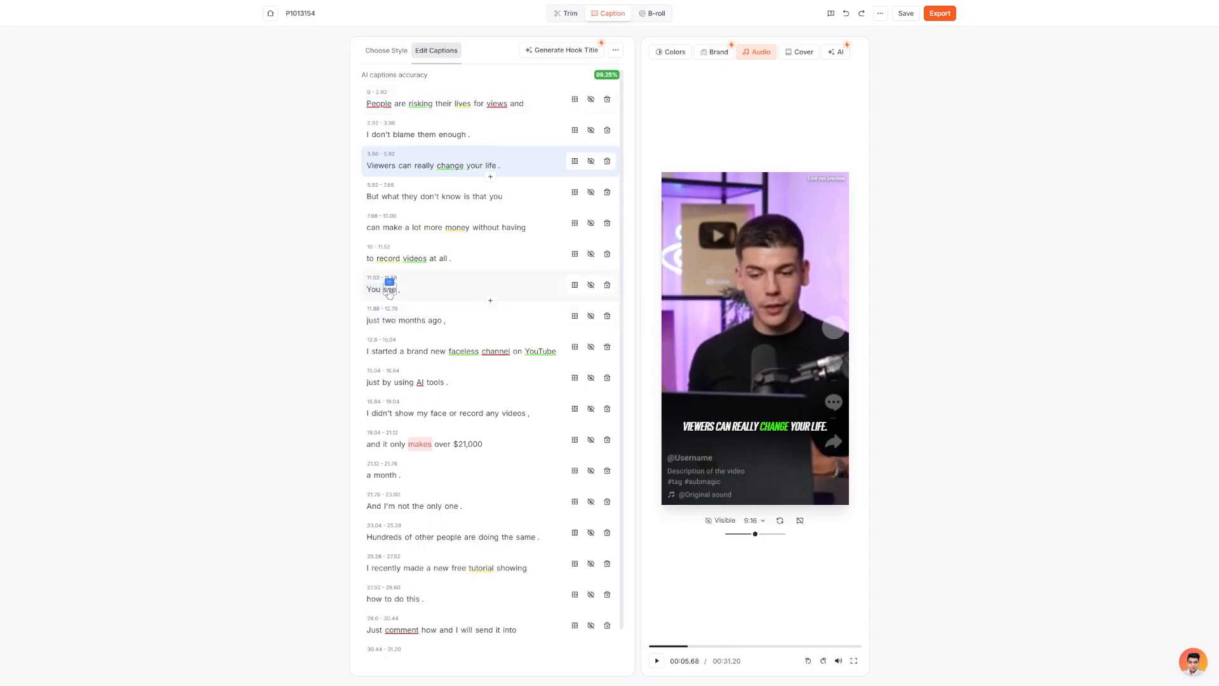
scroll(390, 292, "down", 1)
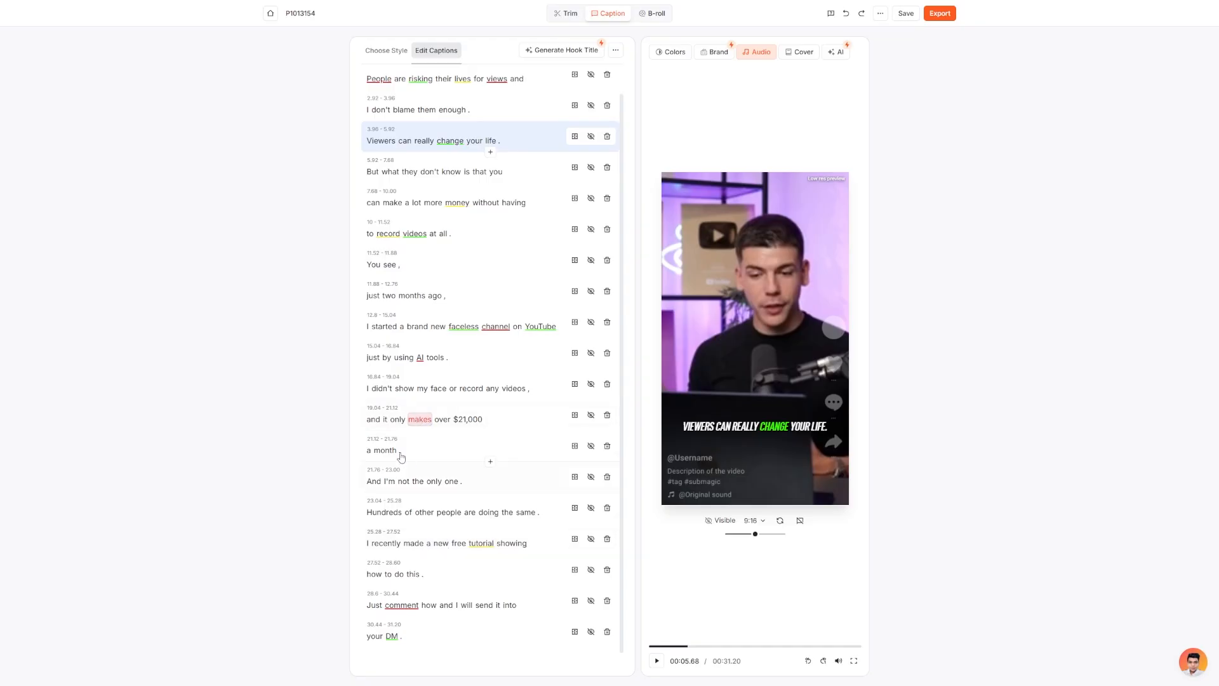
left_click(422, 451)
left_click(501, 425)
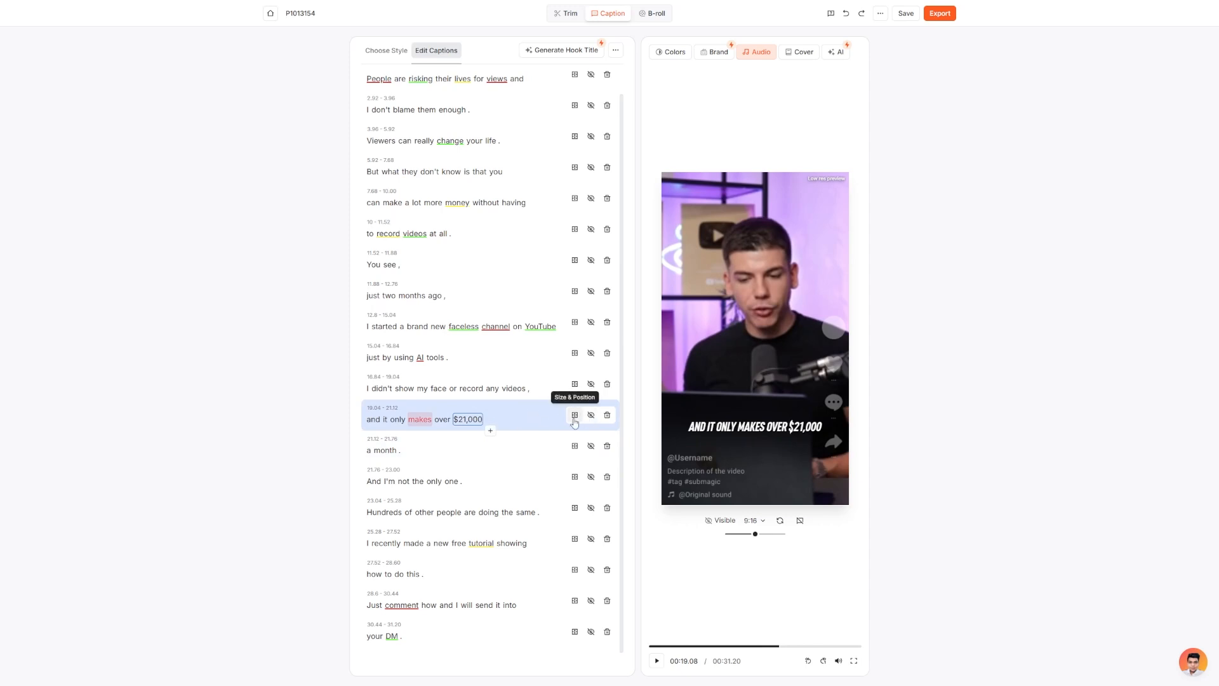
scroll(452, 318, "up", 2)
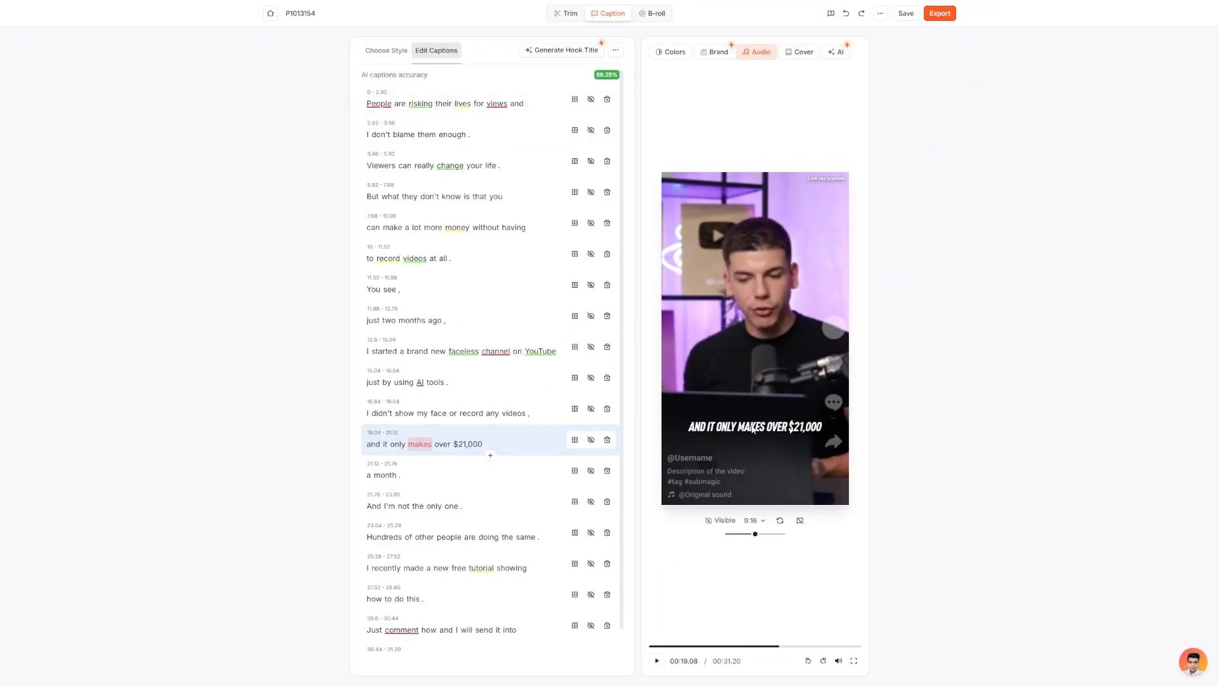
Browse the free B-roll videos suggested for the first scene under "people taking risks urban environment", including additional results.
left_click(659, 18)
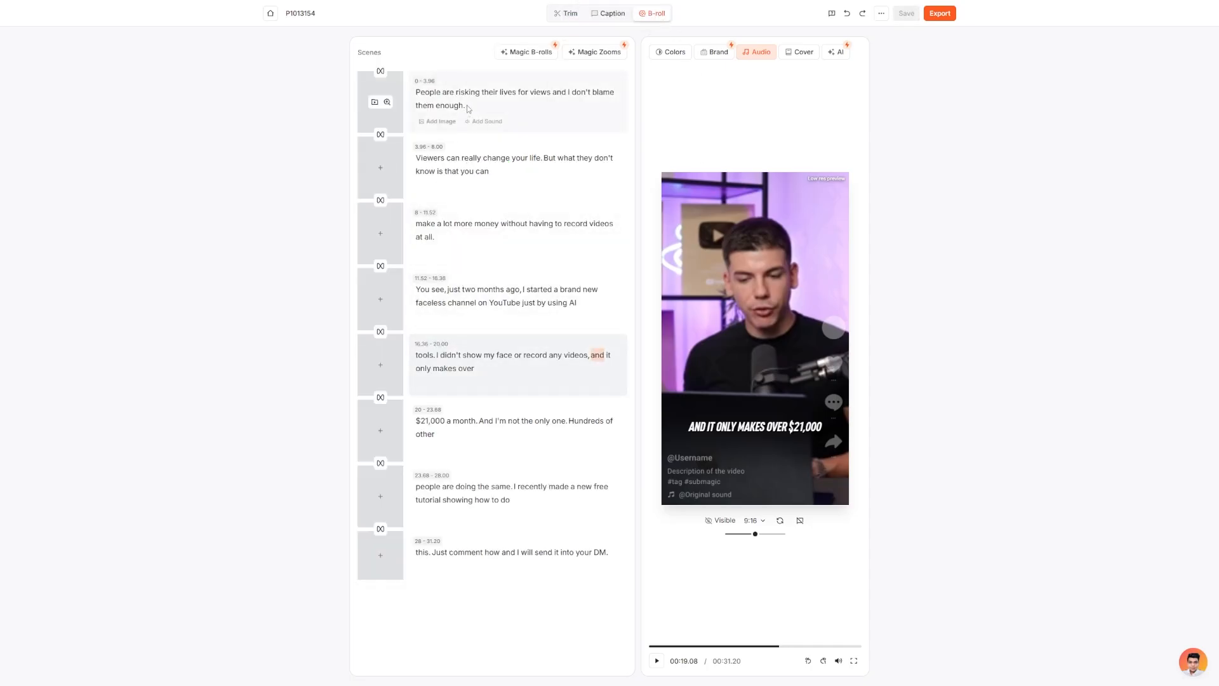
left_click(449, 96)
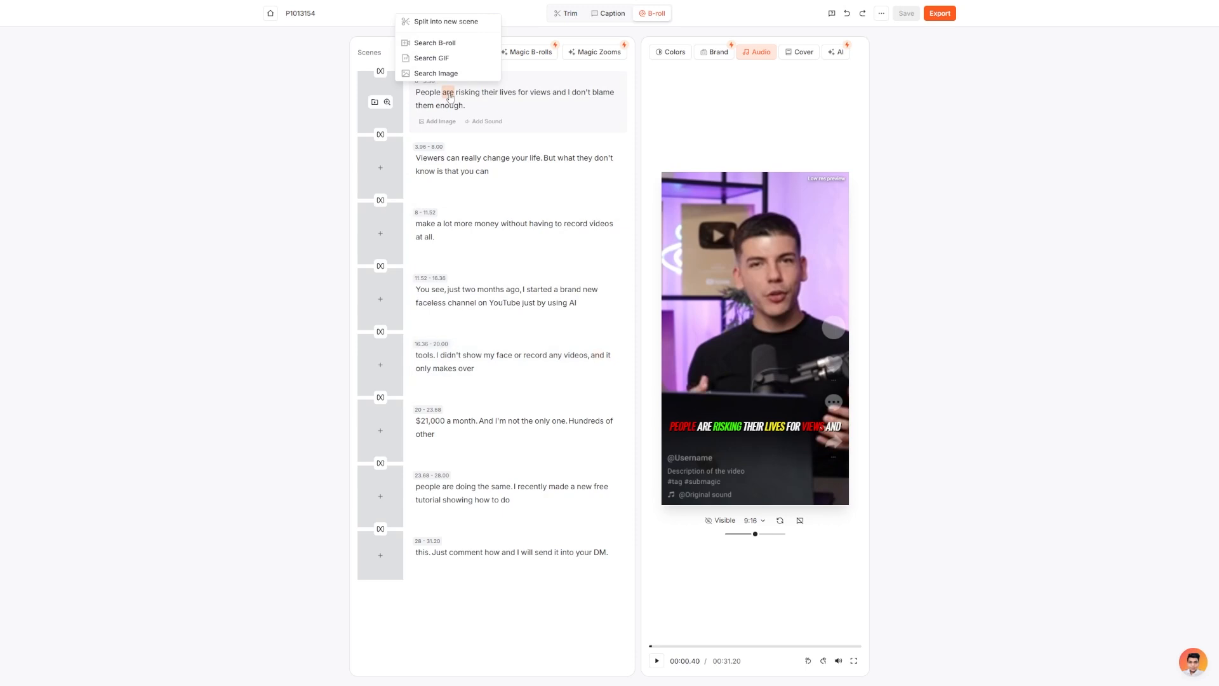
left_click(375, 102)
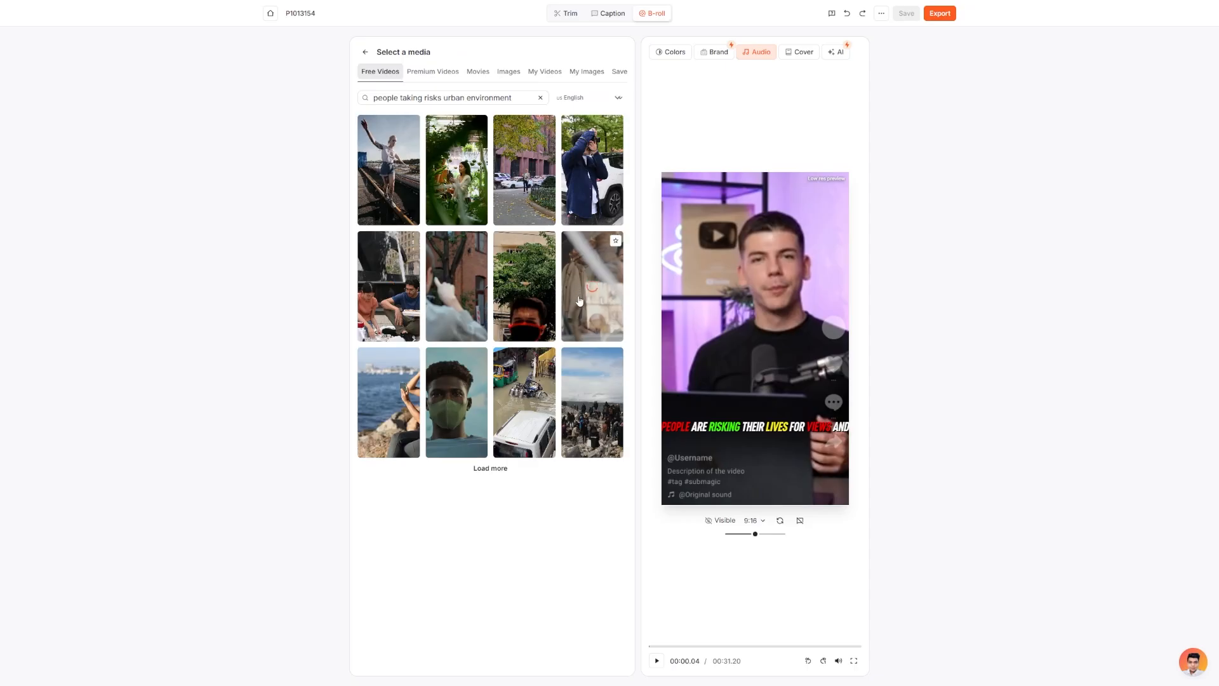
left_click(490, 469)
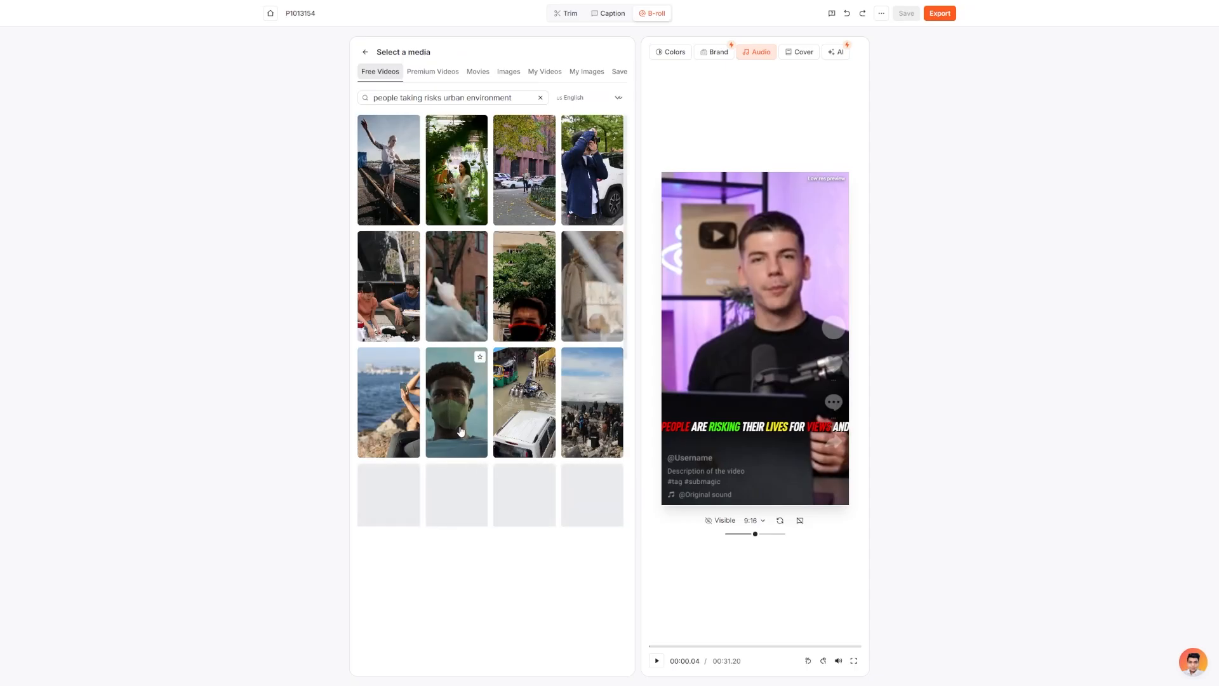
scroll(387, 356, "down", 5)
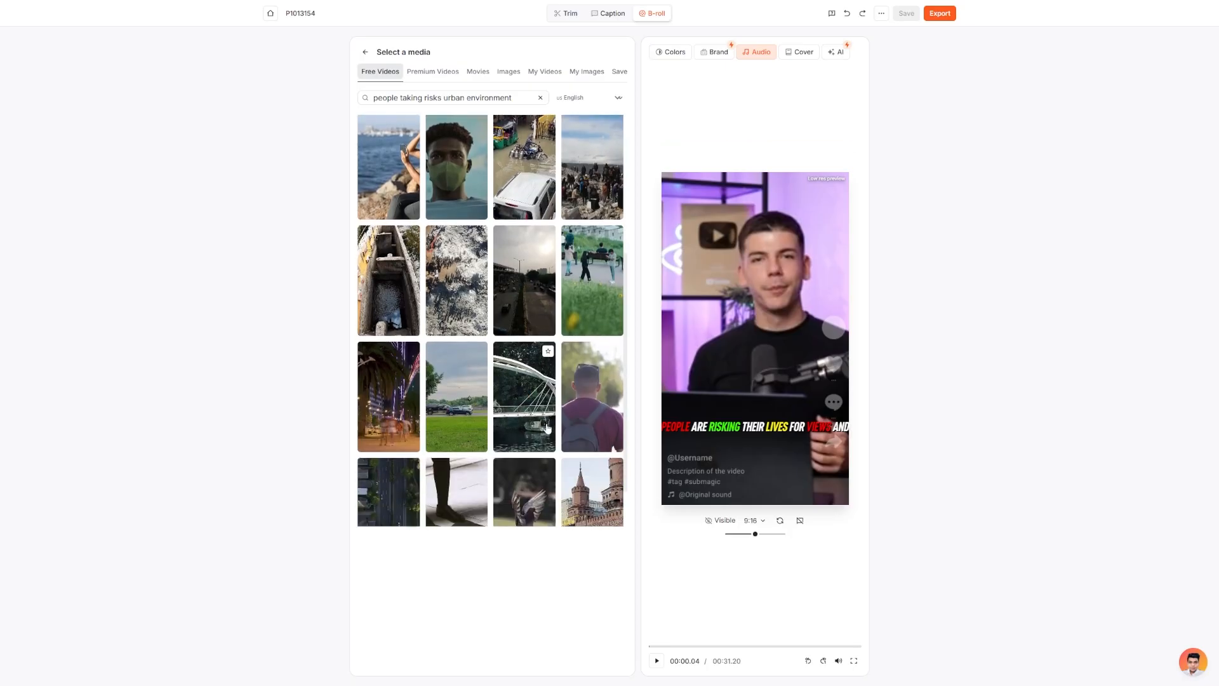
scroll(454, 407, "up", 5)
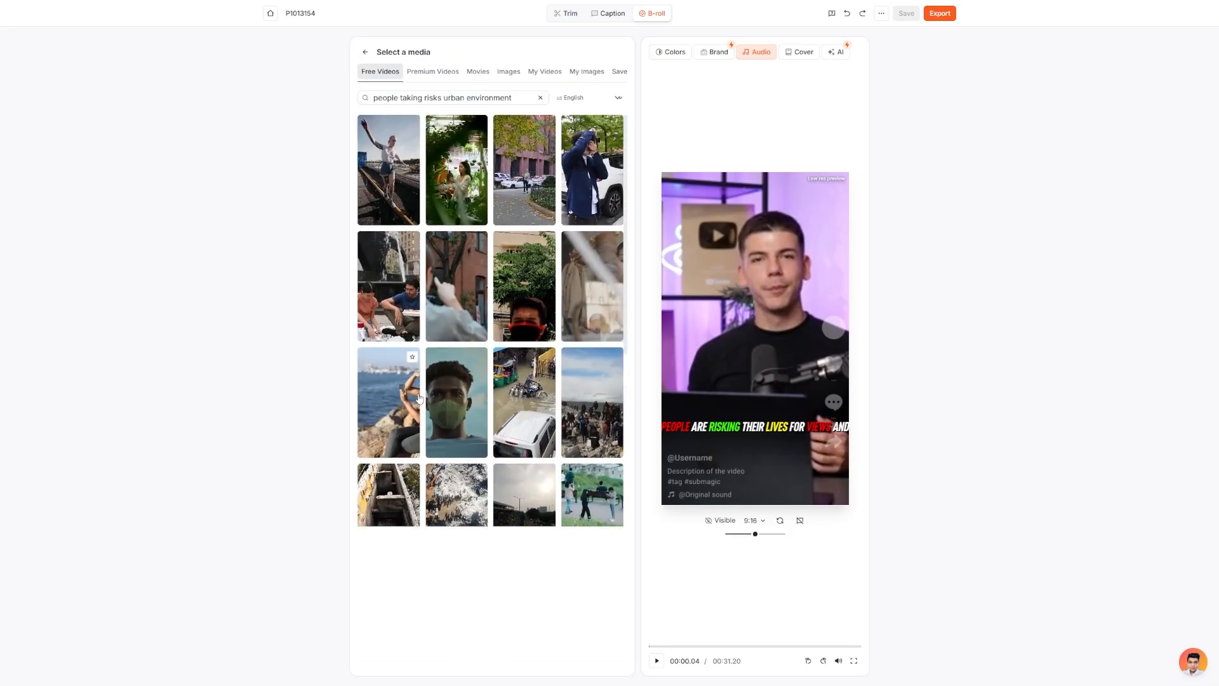
left_click(365, 52)
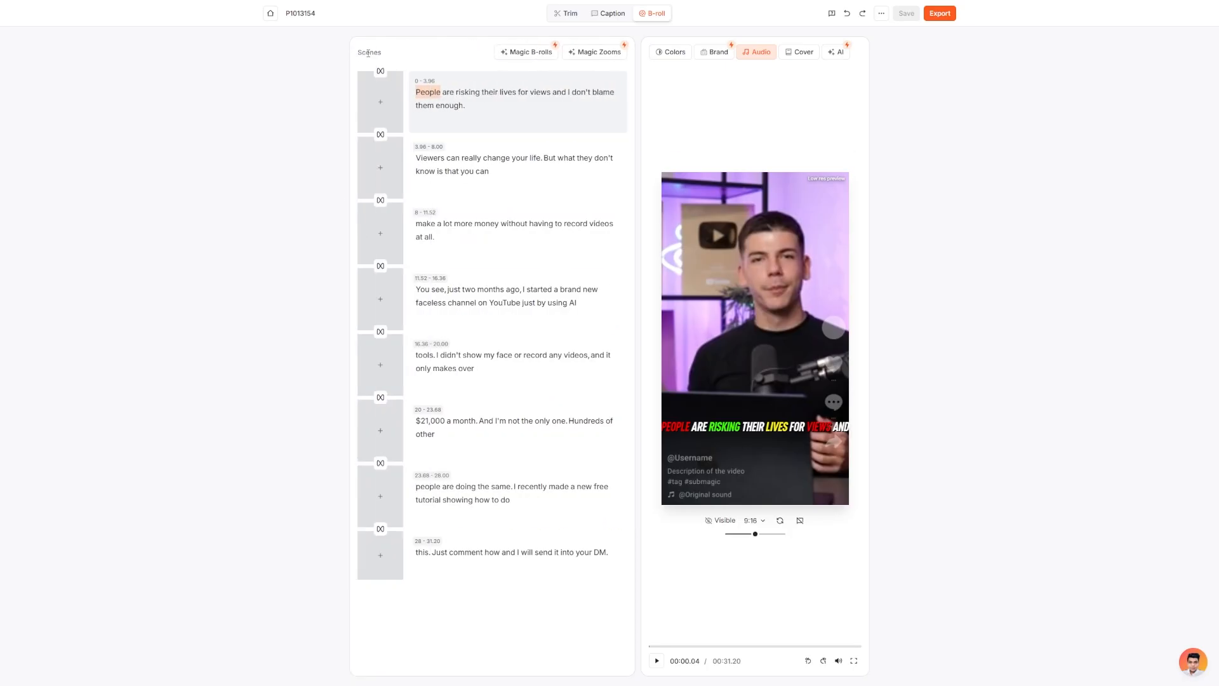
Browse the media sources available for the first scene, including My Videos and Premium Videos, and return to Free Videos.
left_click(376, 106)
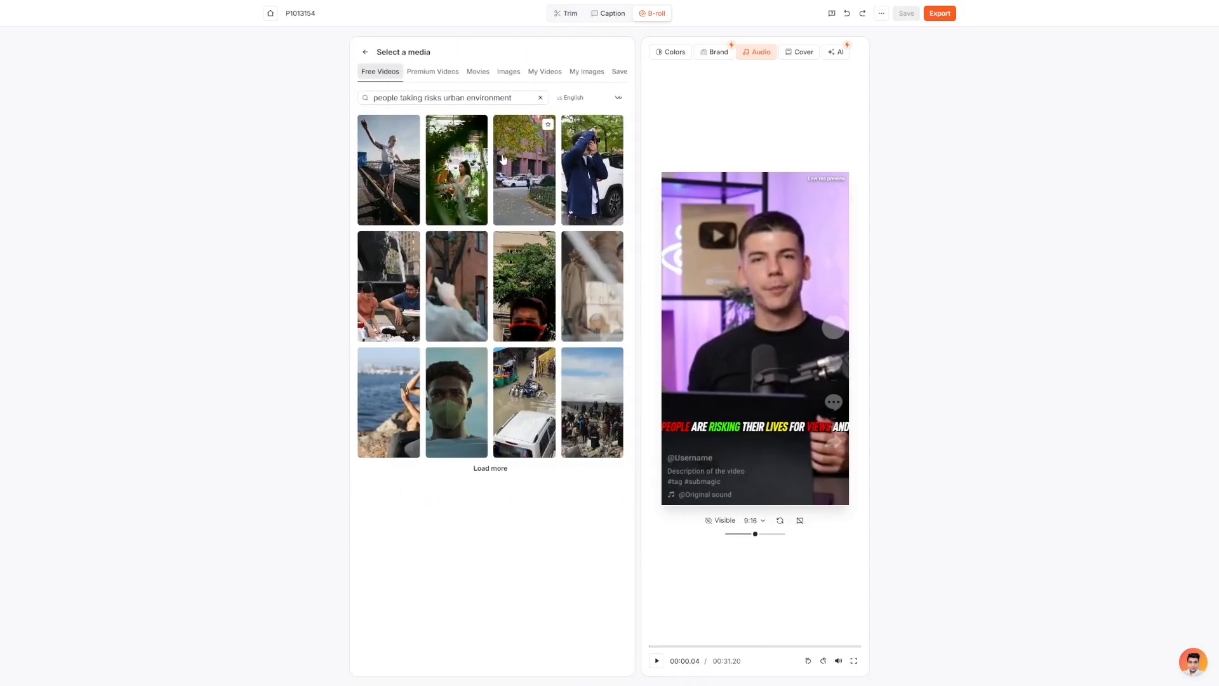
left_click(546, 75)
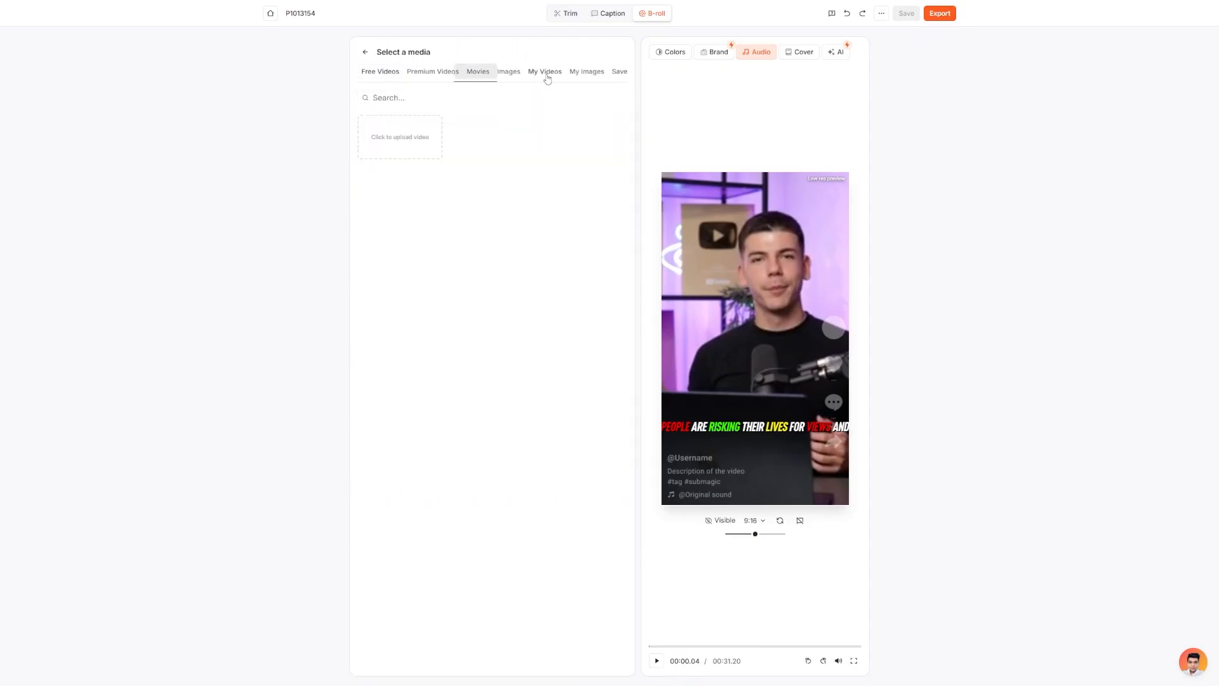
left_click(492, 76)
left_click(443, 75)
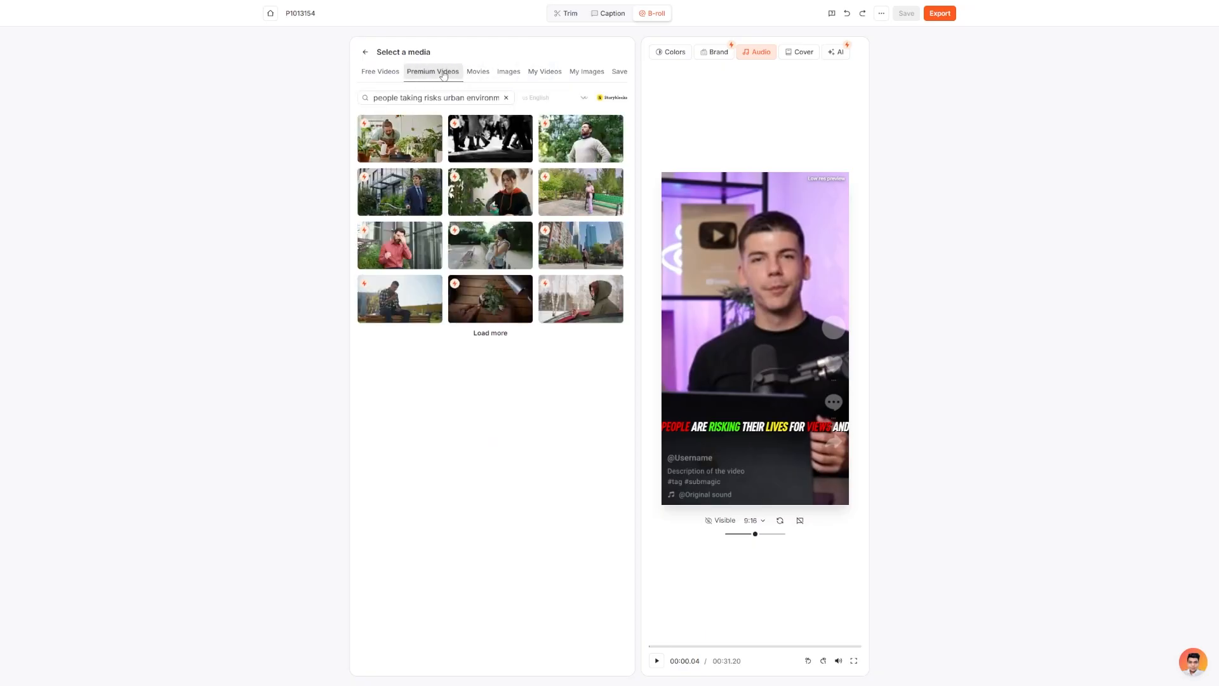
left_click(375, 73)
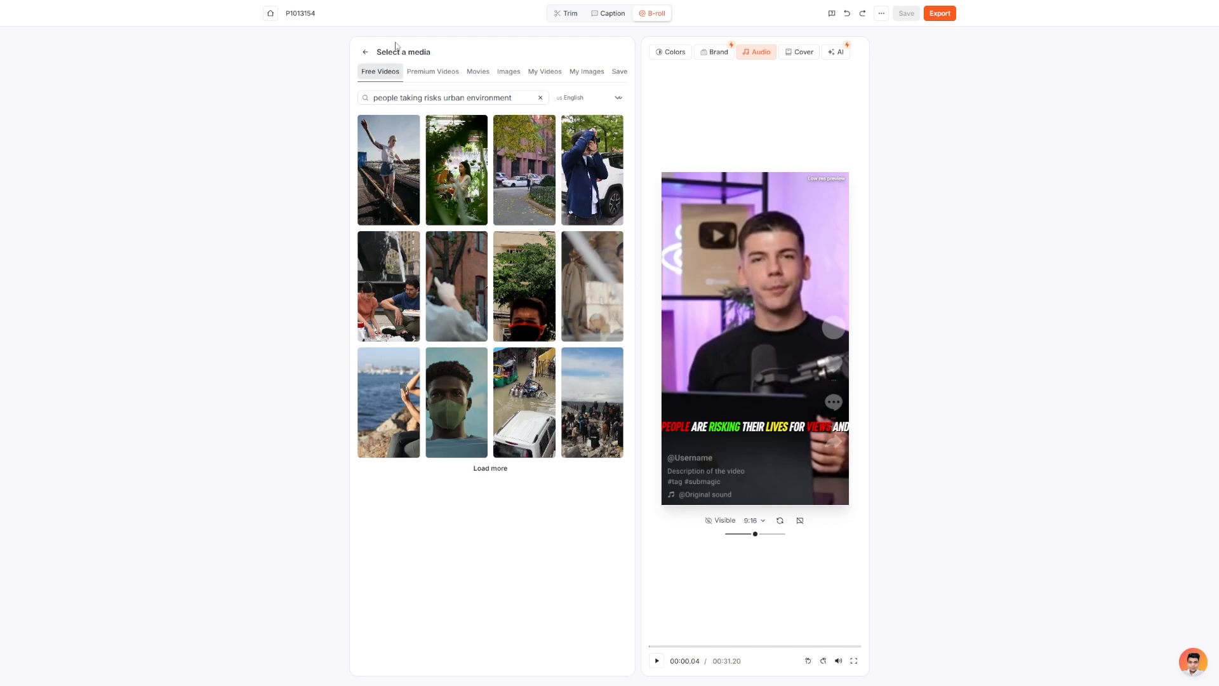
Enable Add Magic Zoom among the AI options and return to the scene list.
left_click(838, 55)
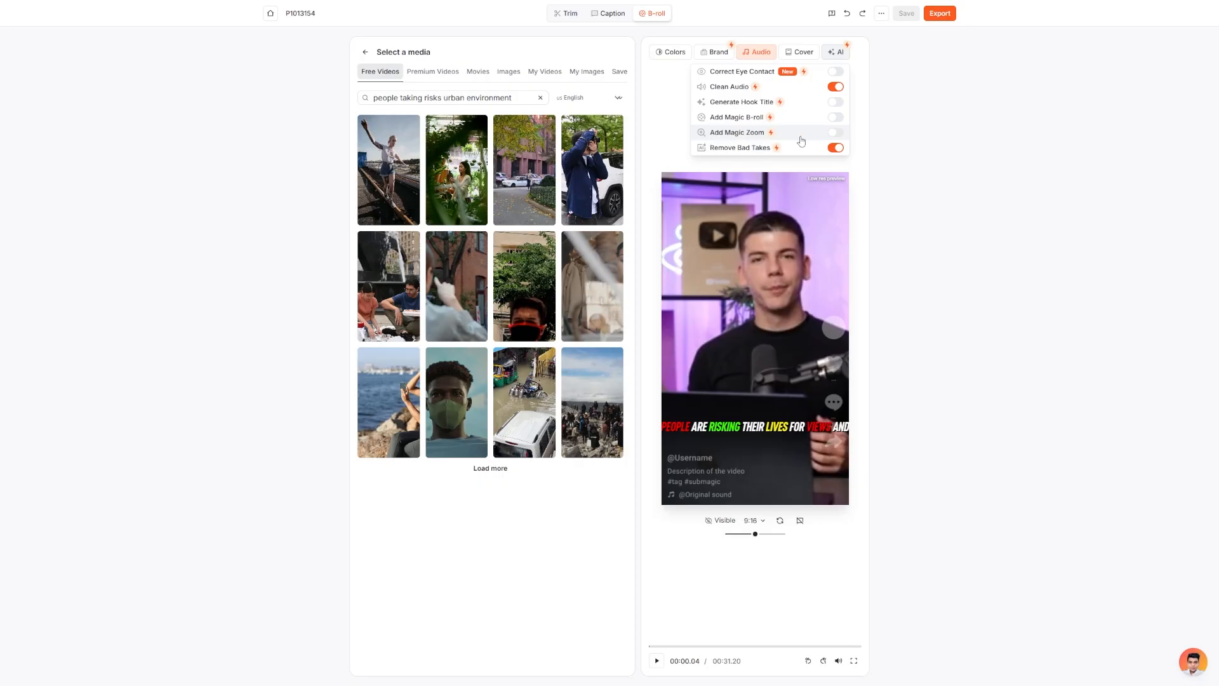
left_click(836, 133)
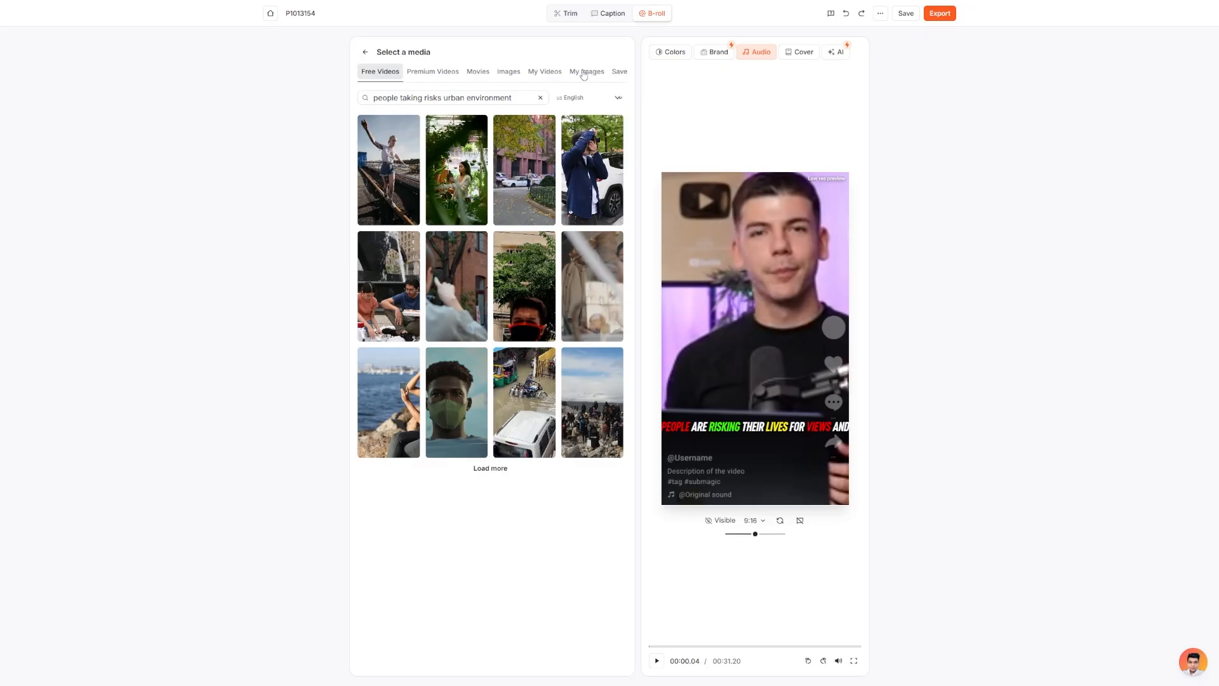
left_click(365, 52)
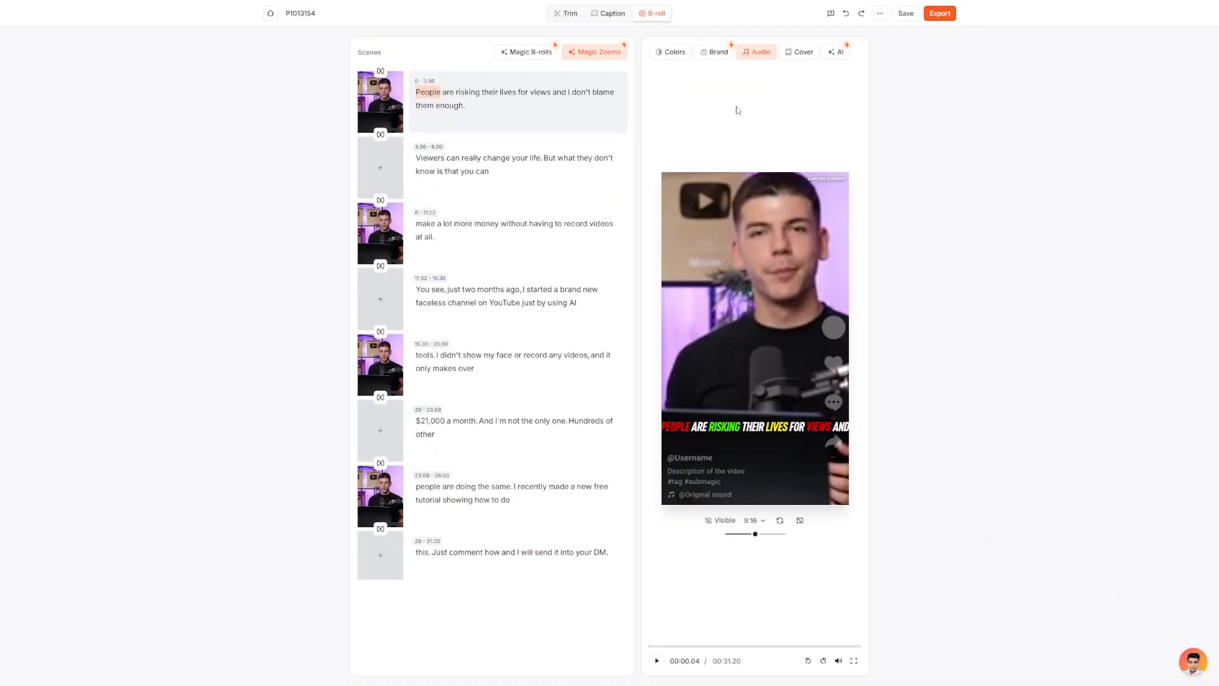
Review the Magic Zooms options and the Magic B-rolls percentage and video source settings.
left_click(596, 52)
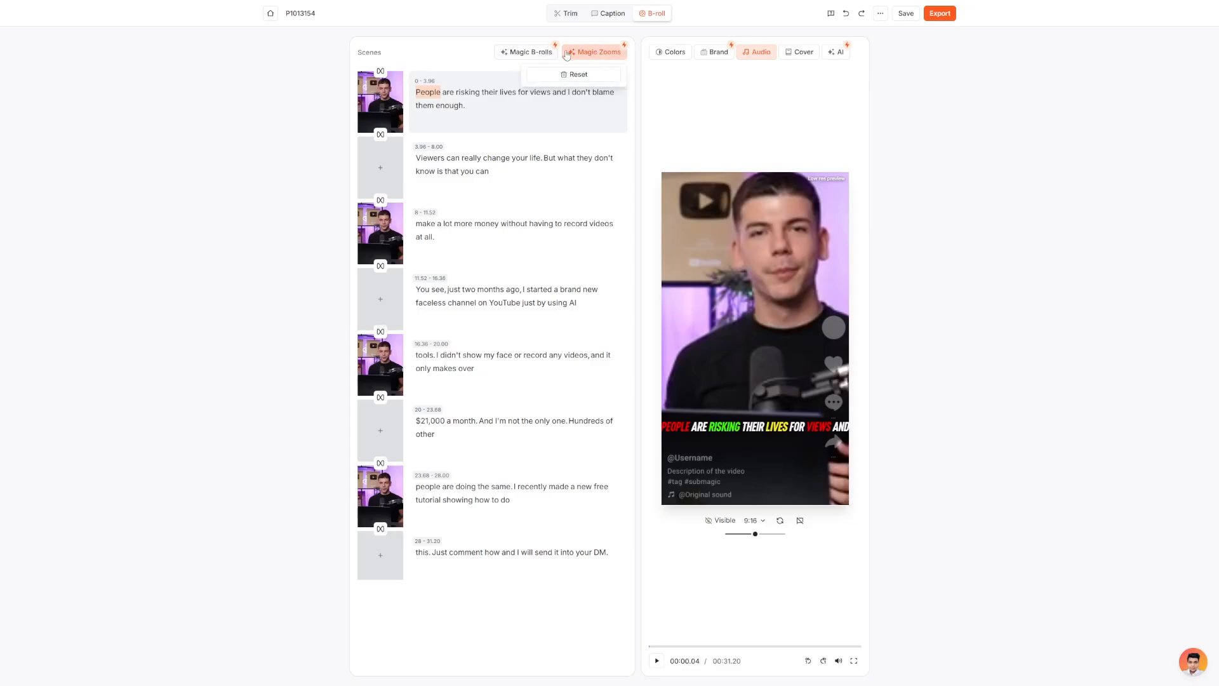
left_click(526, 56)
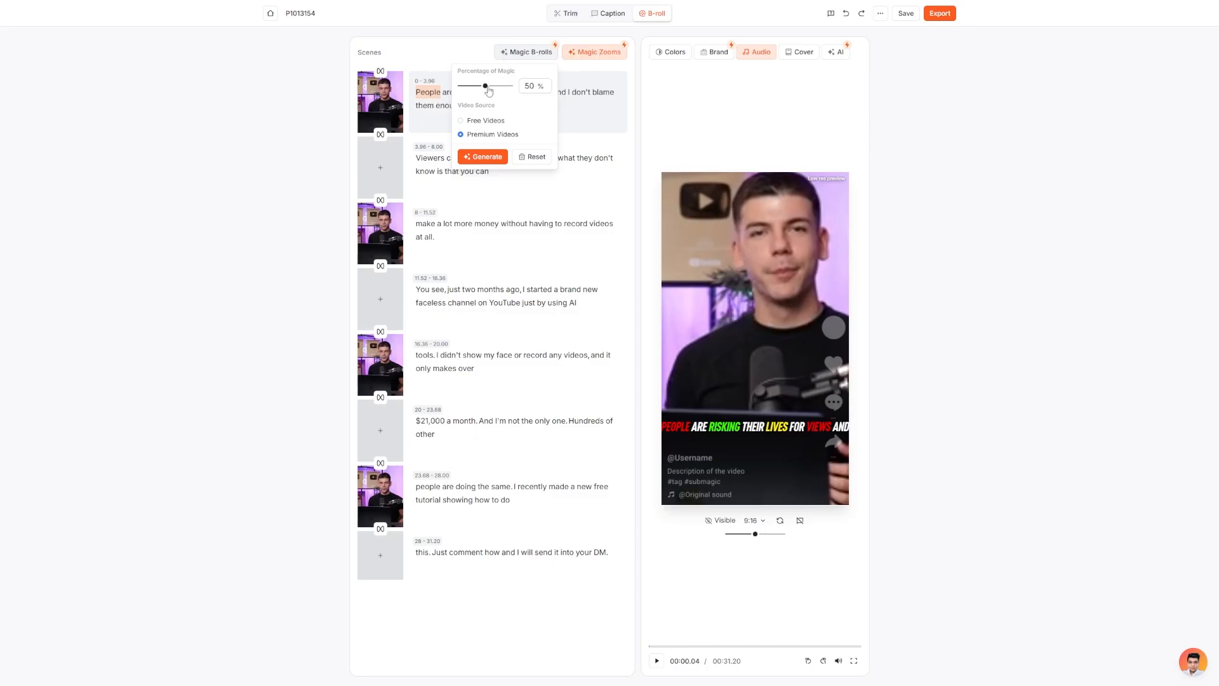
left_click_drag(486, 90, 487, 91)
left_click(598, 53)
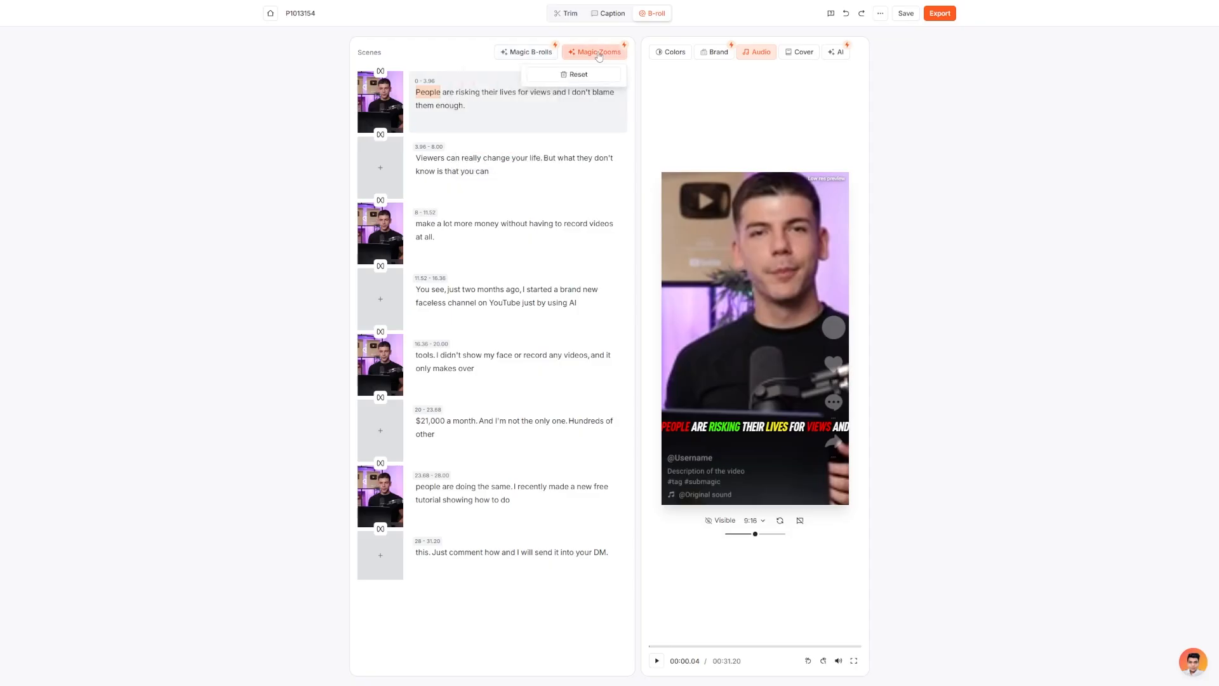
Play the first scene in the preview to check its zoom effect, pausing at the start of the second scene.
mouse_move(439, 114)
left_click(727, 323)
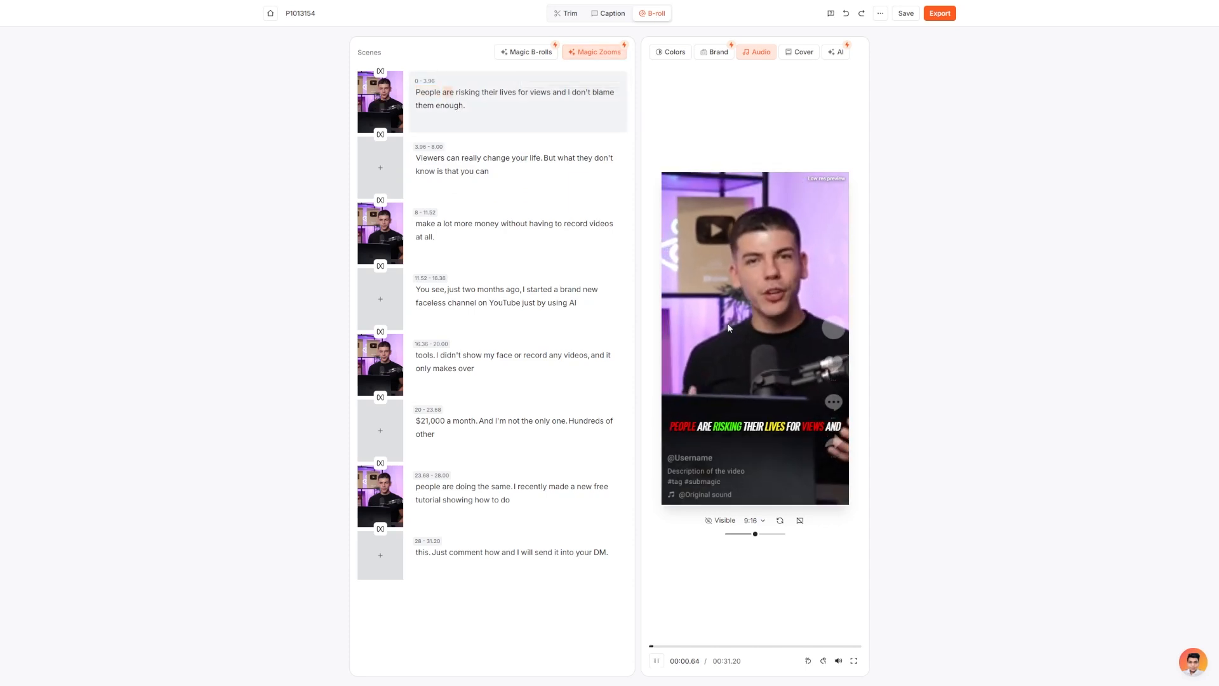
left_click(763, 269)
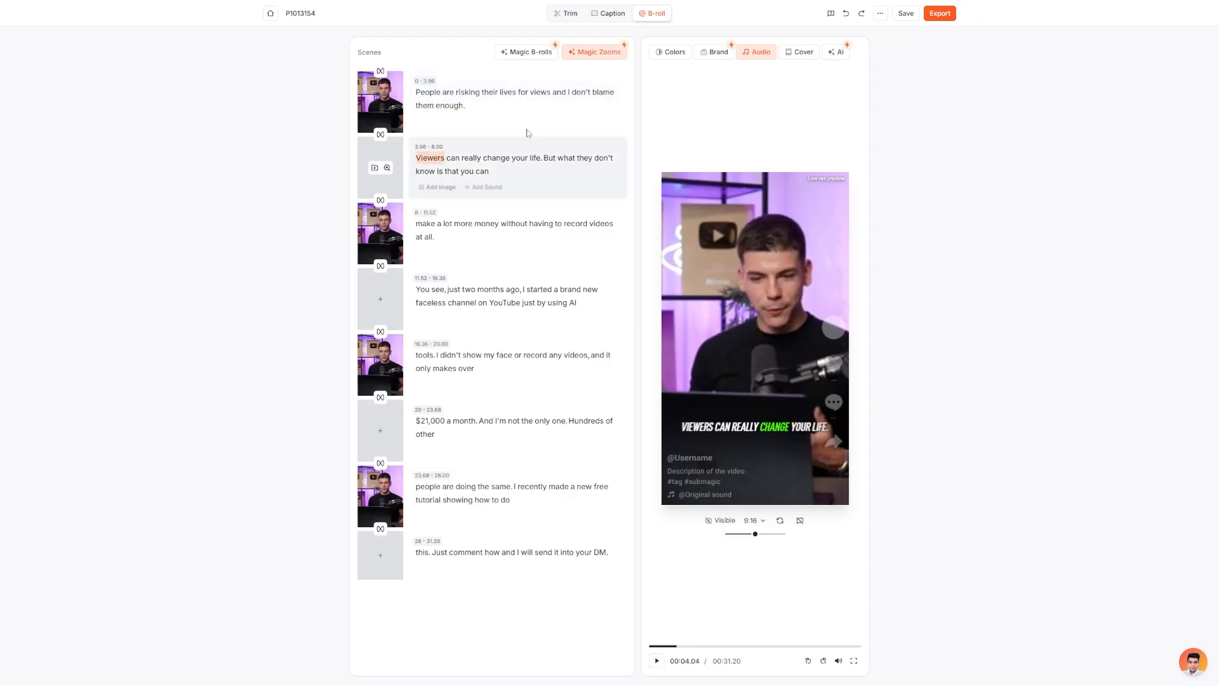
Review the scene and media search options for the words "change" and "money", and move the playhead back near the start.
left_click(497, 159)
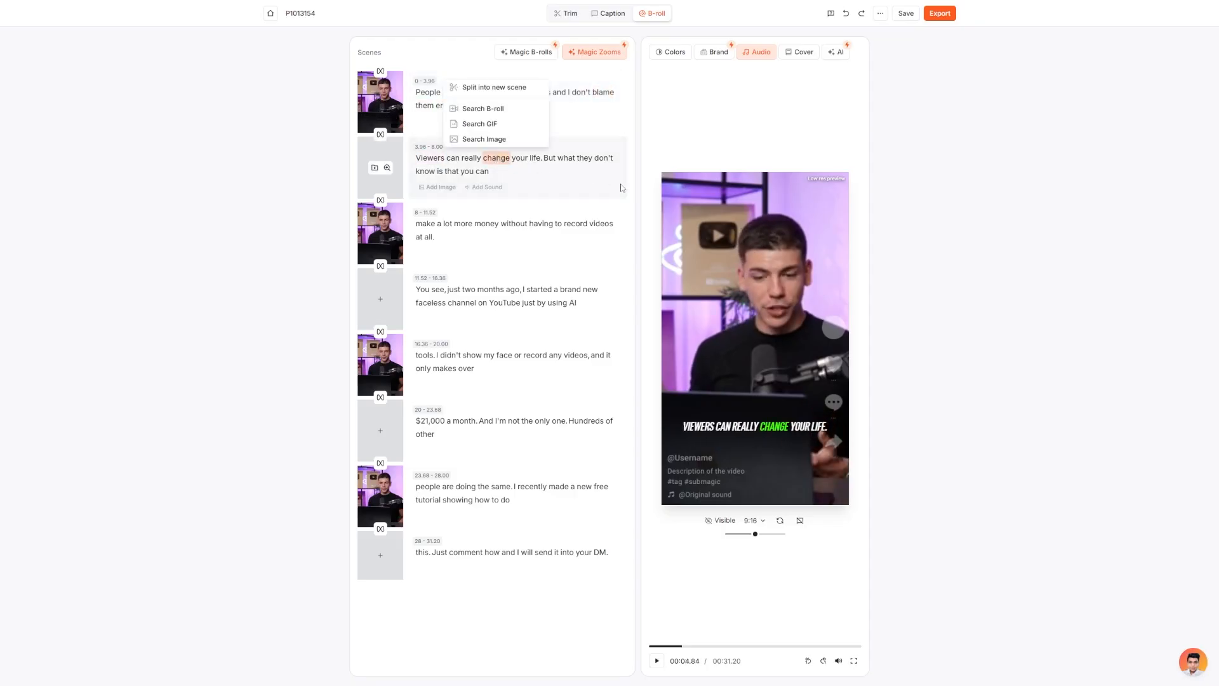
left_click(486, 225)
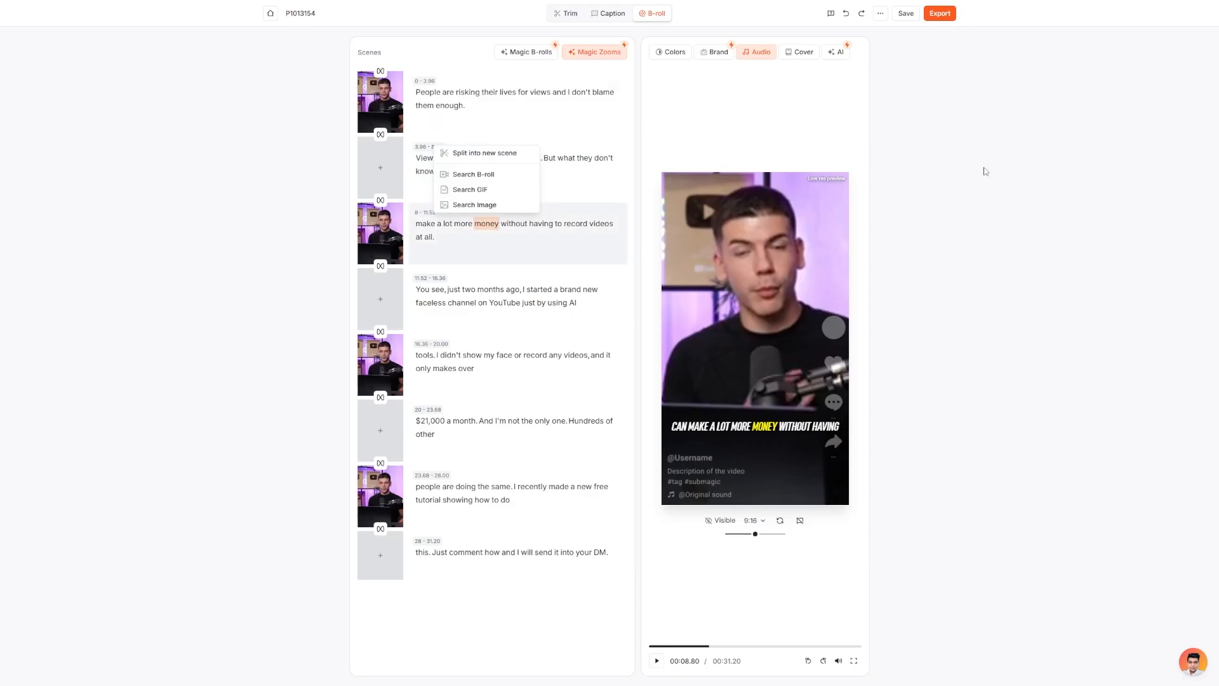
left_click(877, 108)
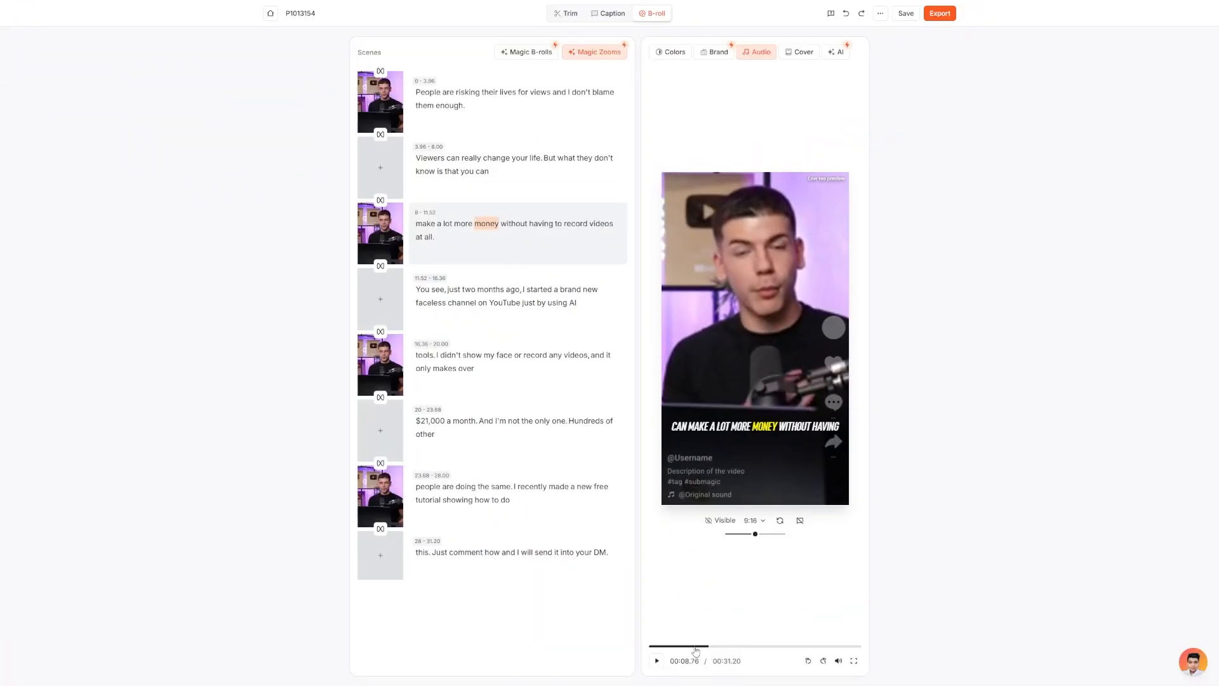
left_click(661, 646)
Export the video in Ultra HD (4k) quality at 25 FPS with captions.
left_click(940, 14)
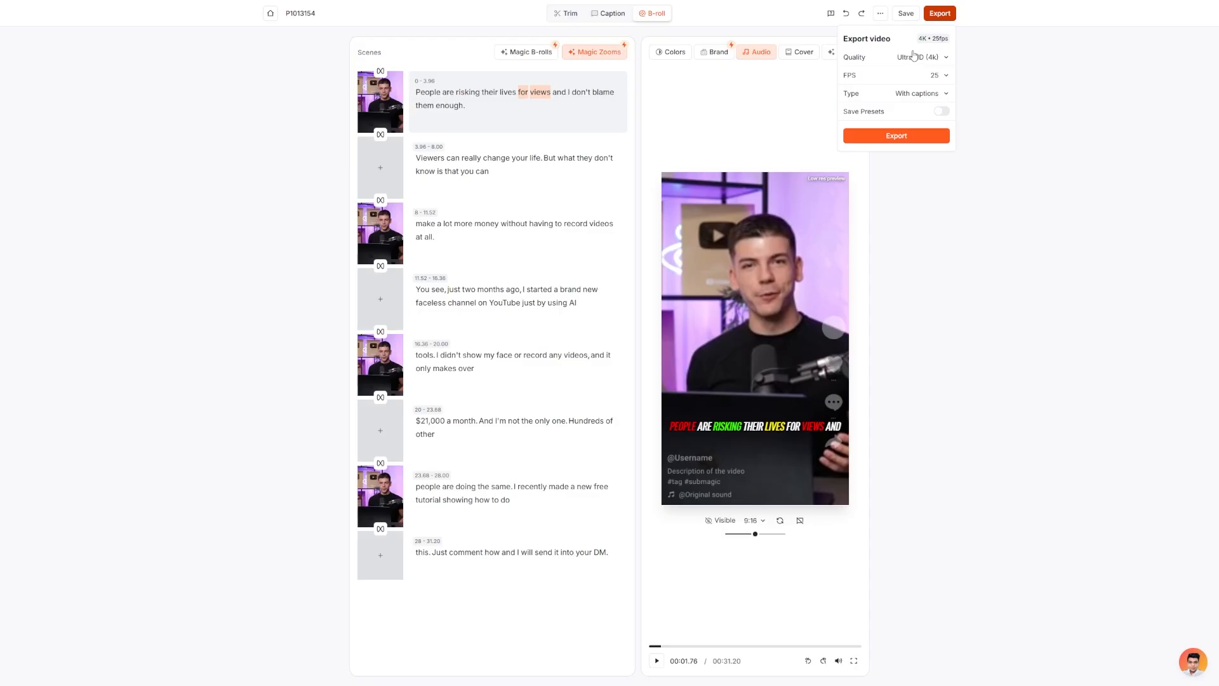
left_click(932, 57)
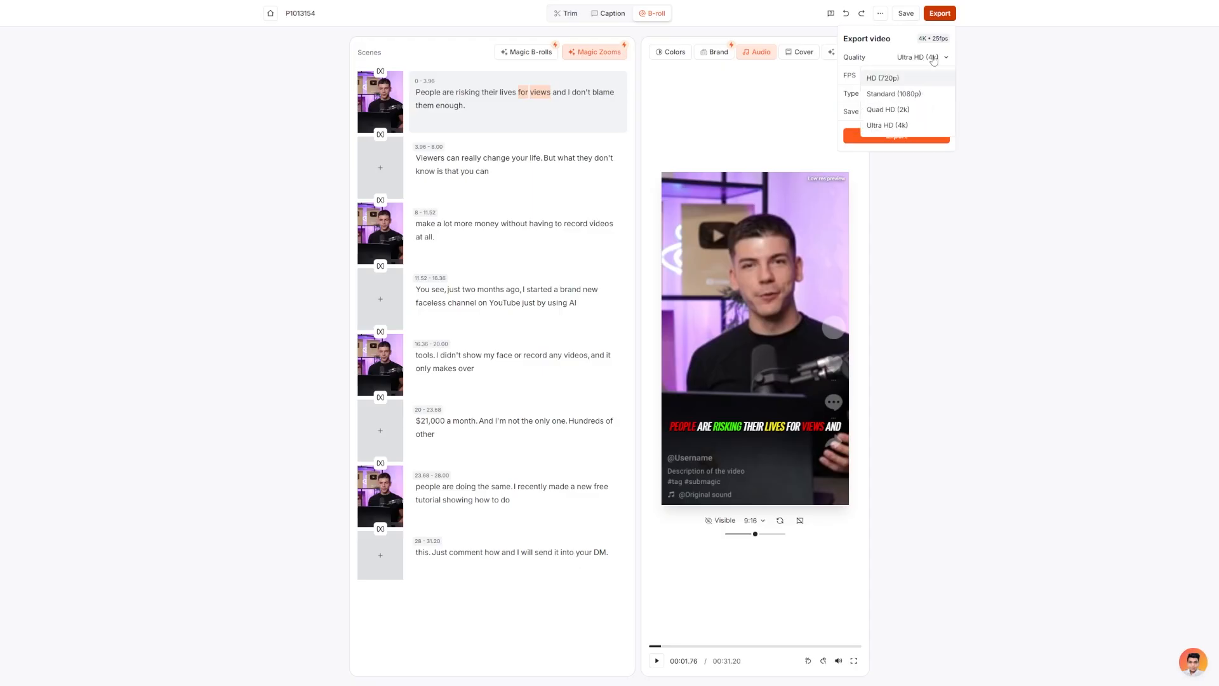
left_click(941, 60)
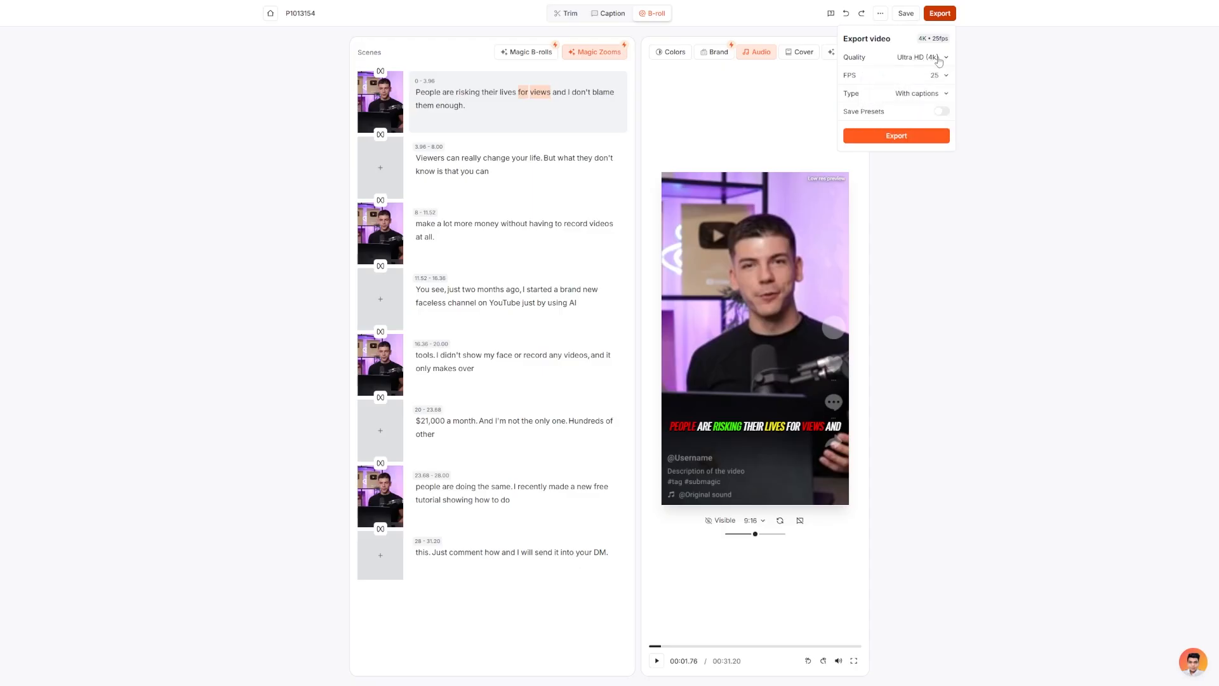
left_click(944, 76)
left_click(938, 93)
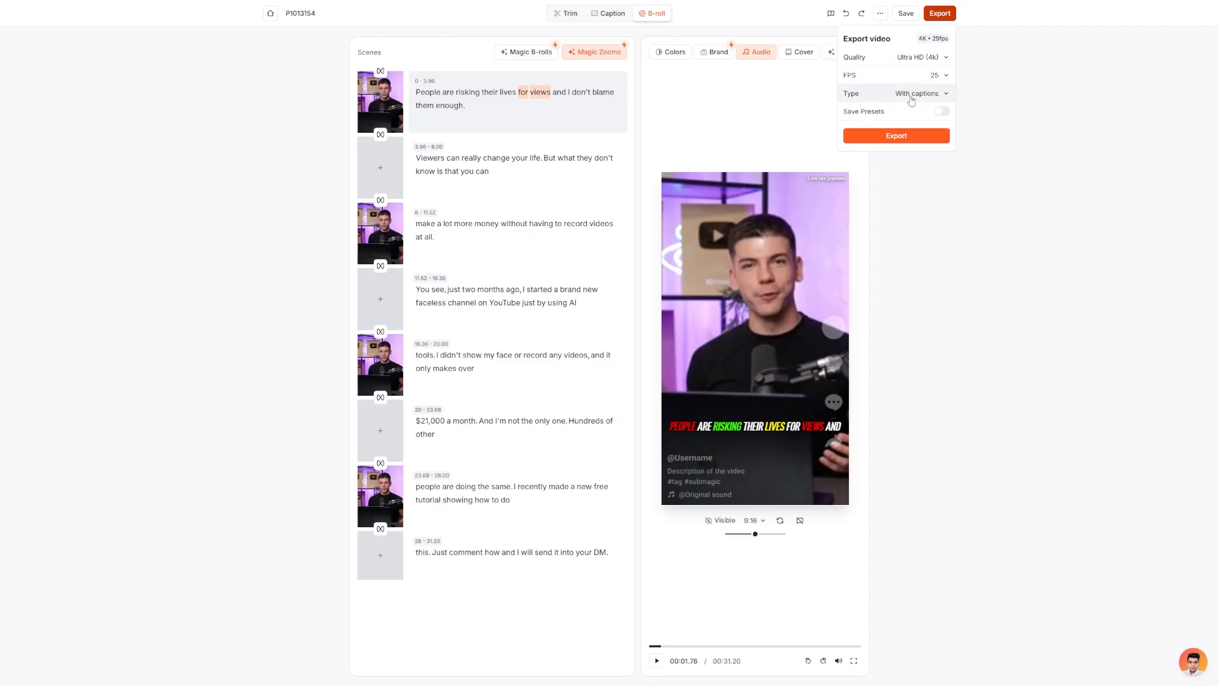
left_click(931, 95)
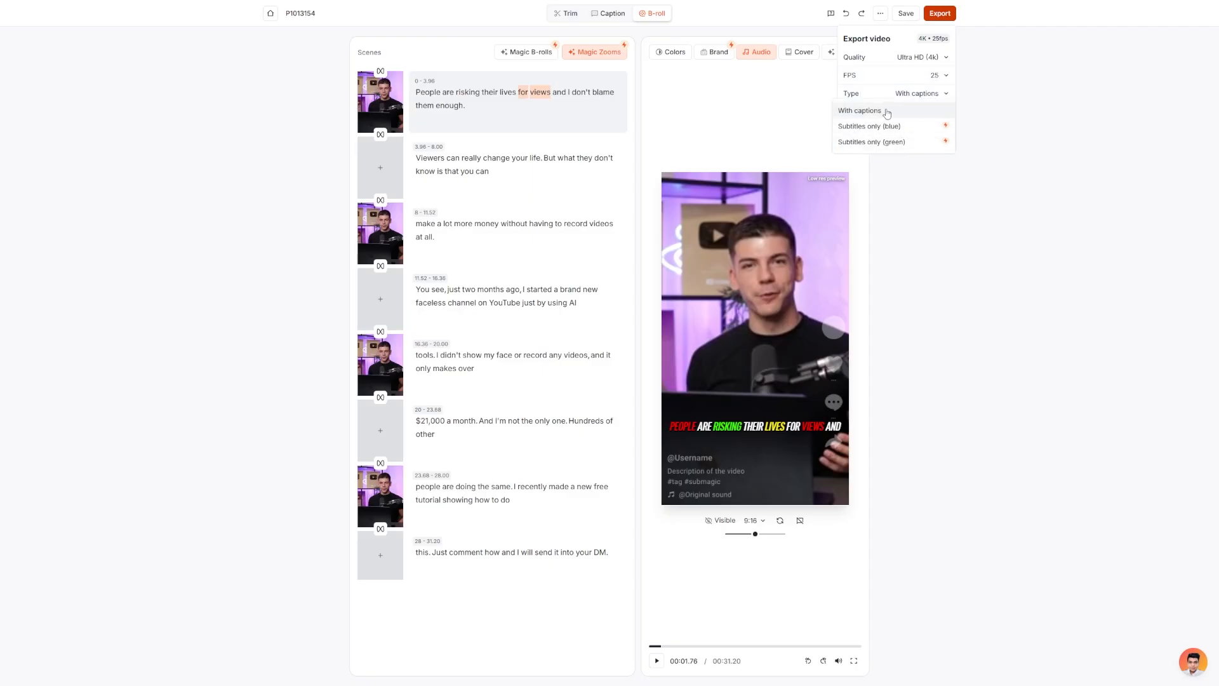
left_click(930, 94)
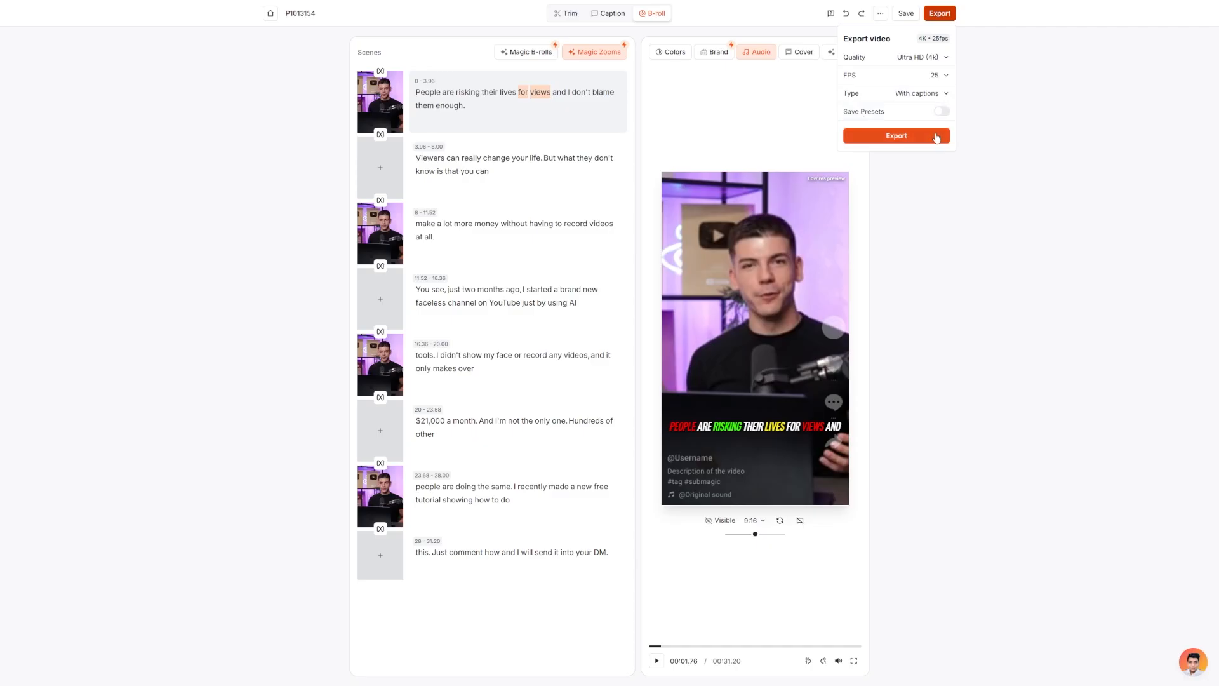
left_click(933, 139)
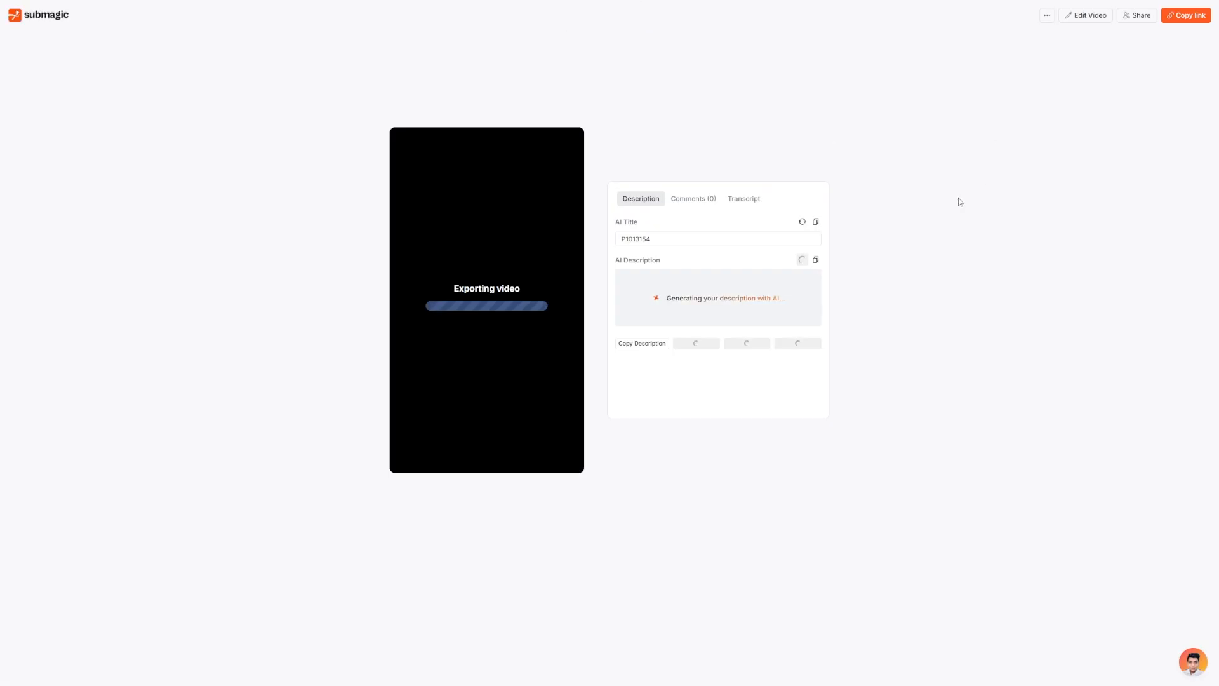
left_click_drag(619, 260, 664, 265)
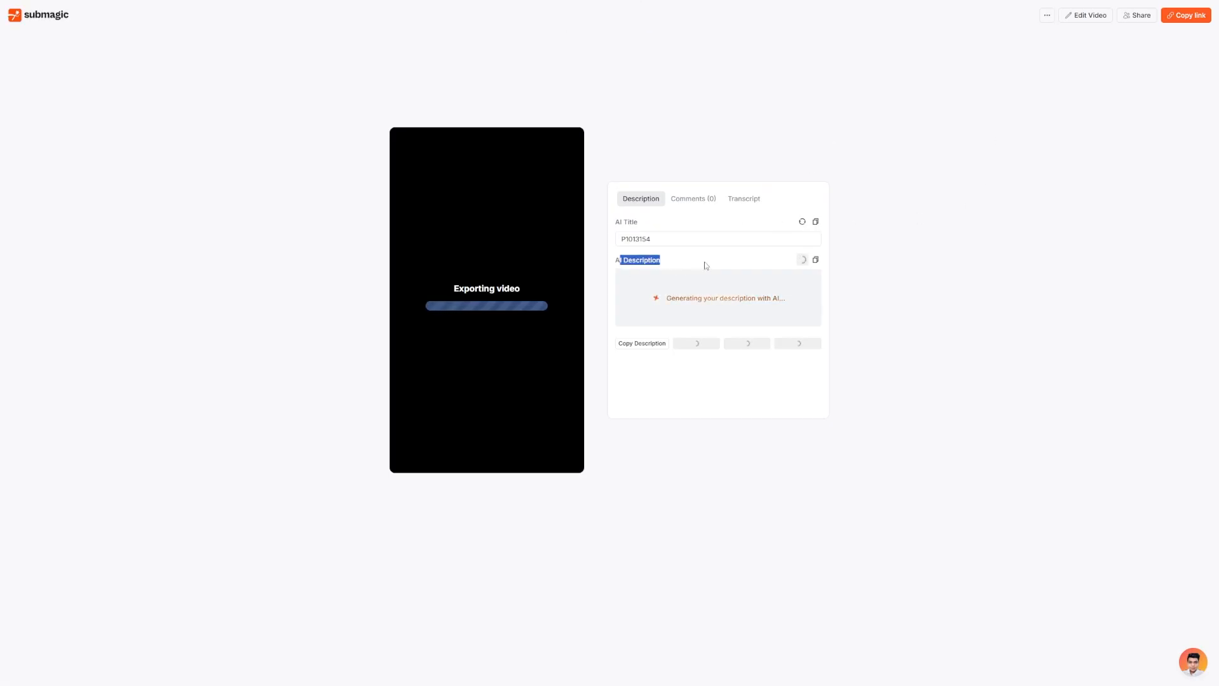